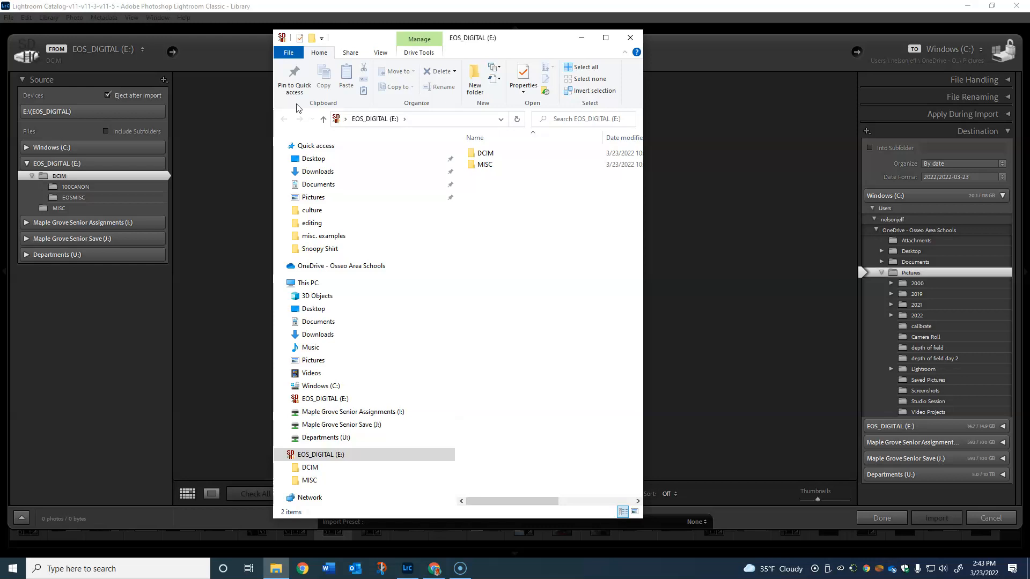
# Step: Minimize the memory card window, cancel the photo import, and open the photo IMG_2613.CR2 in the Develop module
pyautogui.click(581, 37)
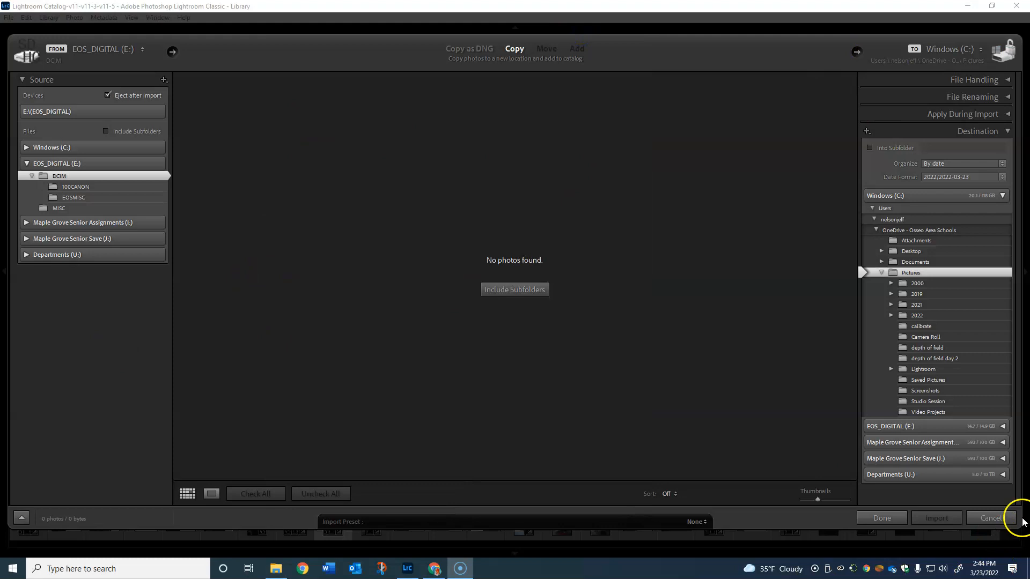
pyautogui.click(1005, 518)
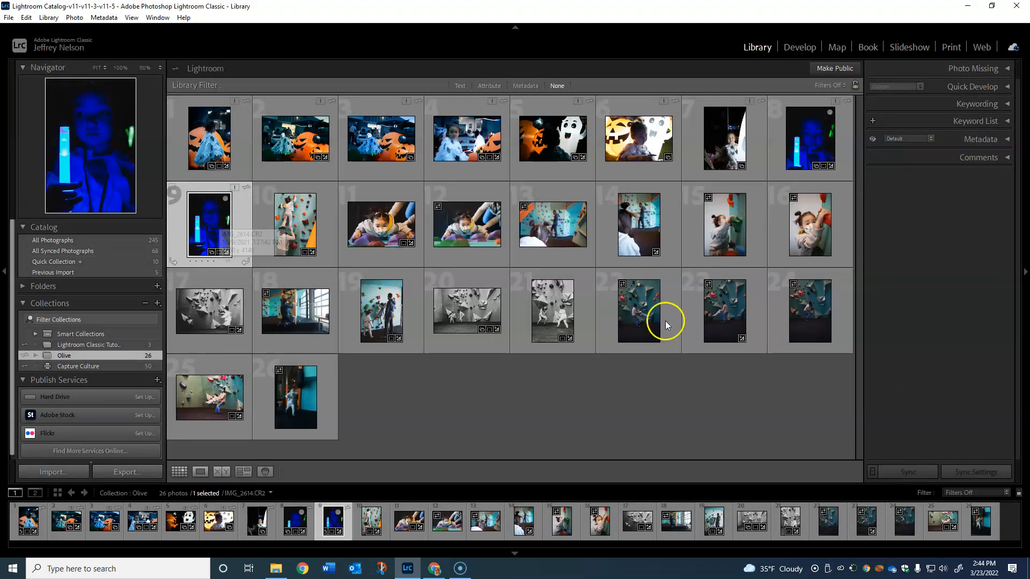
pyautogui.press('e')
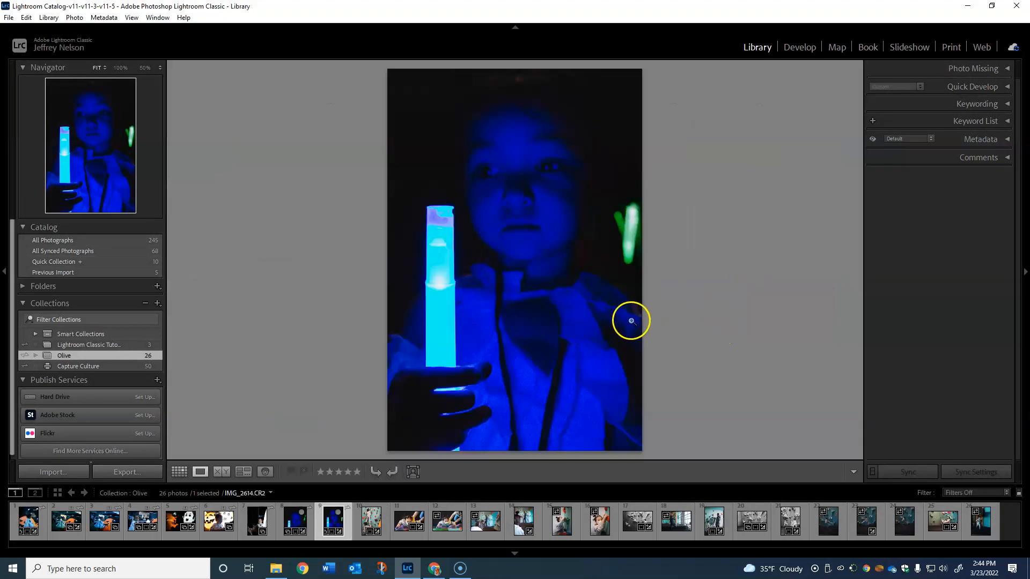
pyautogui.press('Left')
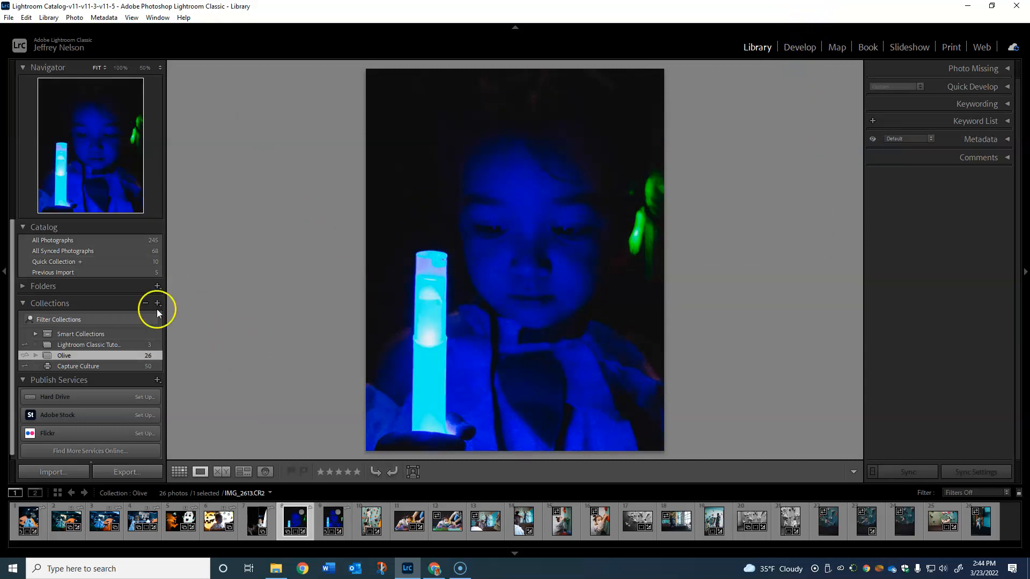
pyautogui.click(800, 47)
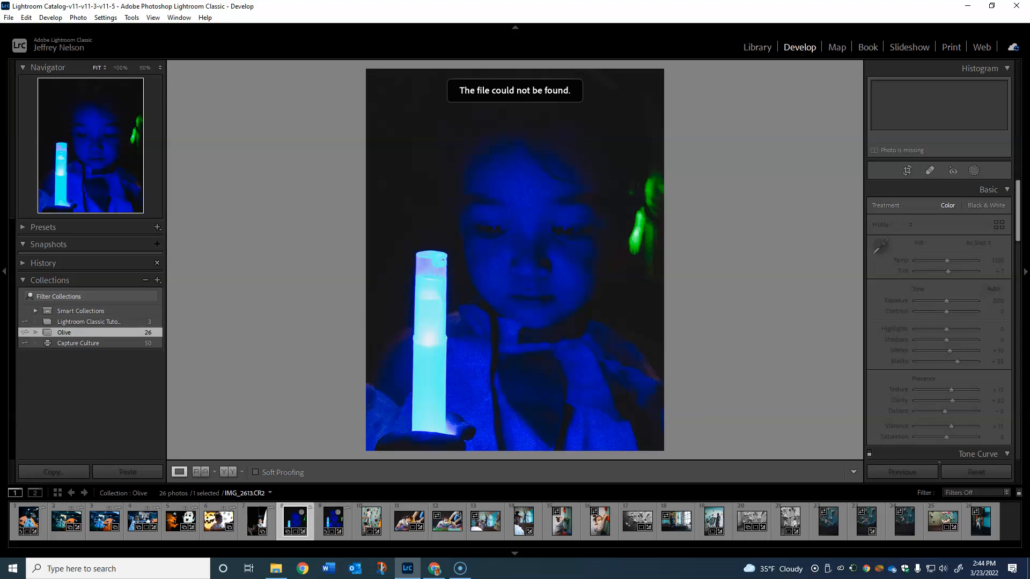
# Step: Switch to File Explorer, open the 100CANON folder inside DCIM on the EOS_DIGITAL card, and look through its photos
pyautogui.click(972, 7)
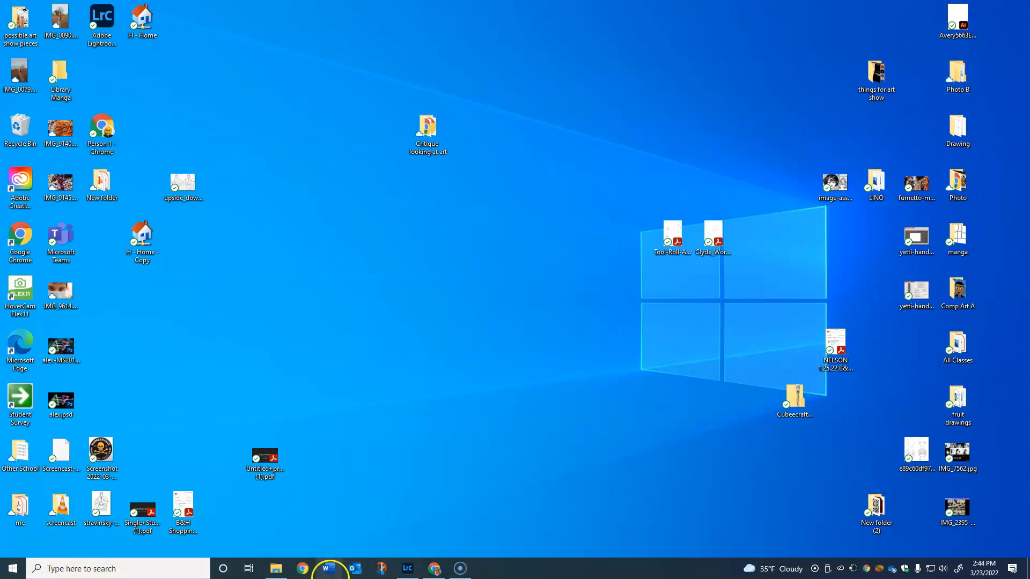
pyautogui.click(276, 569)
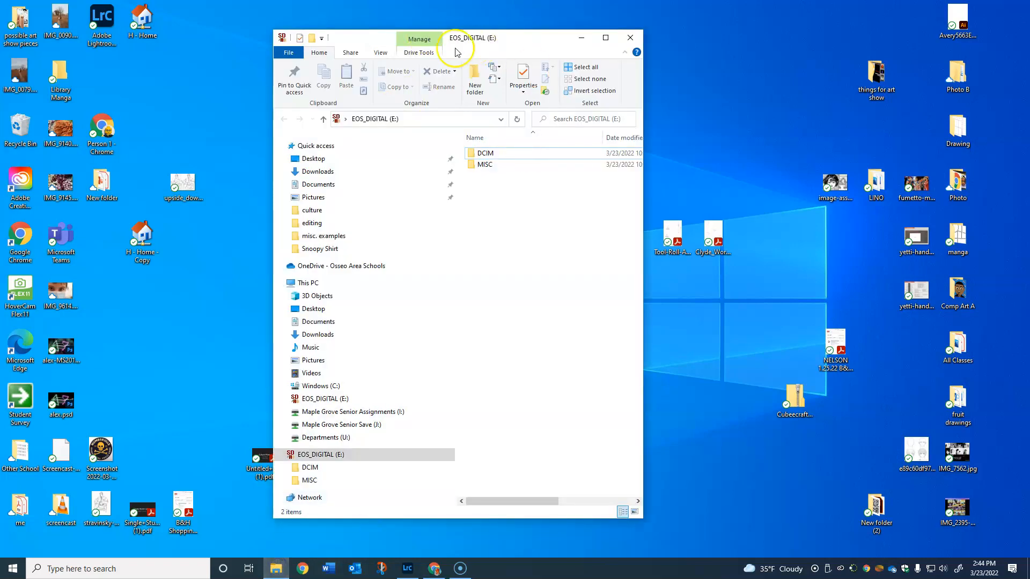
pyautogui.moveTo(519, 45); pyautogui.dragTo(540, 38)
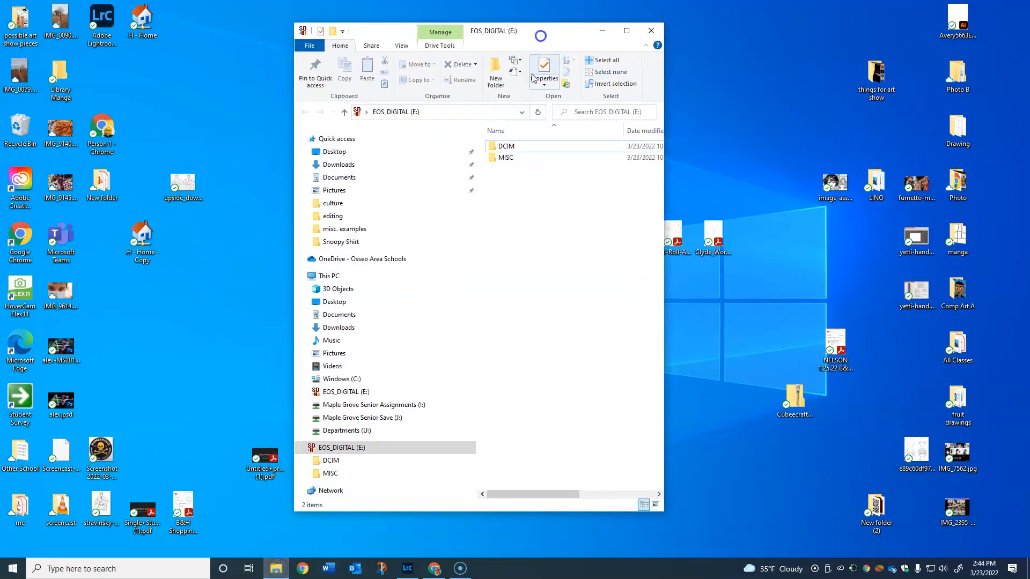
pyautogui.click(506, 146)
pyautogui.press('Return')
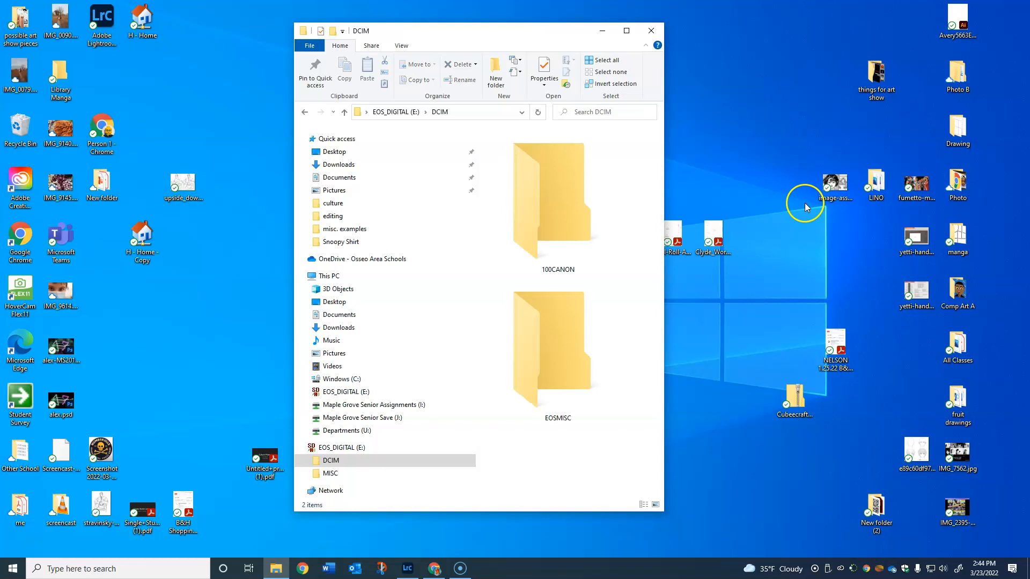
pyautogui.doubleClick(556, 204)
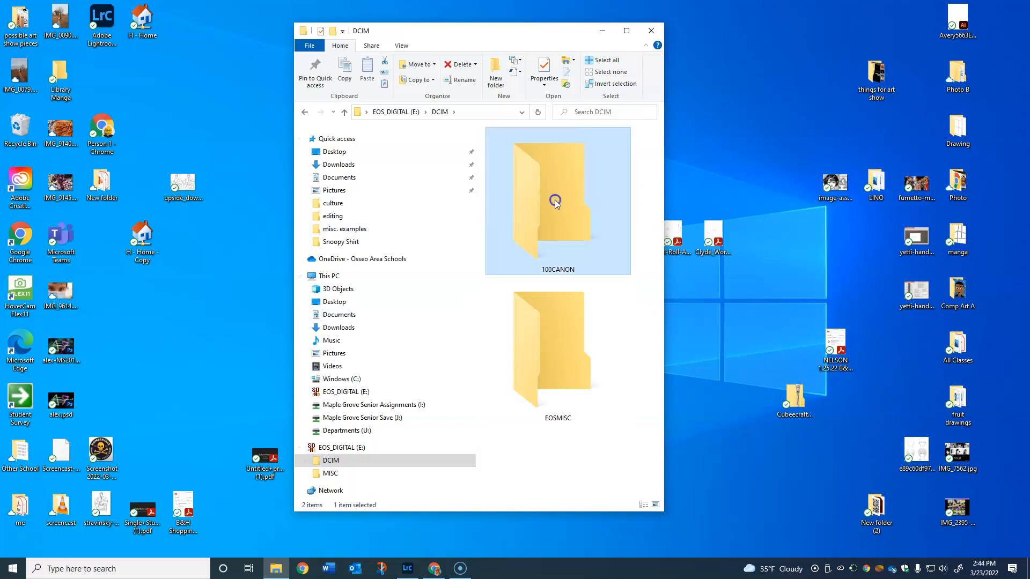
pyautogui.scroll(-5, 585, 370)
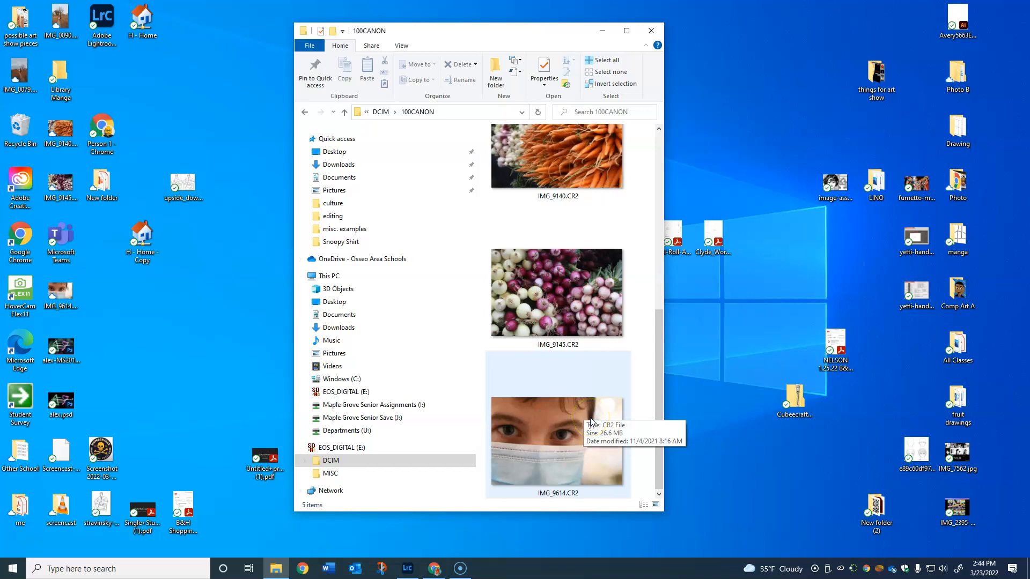
pyautogui.scroll(5, 594, 464)
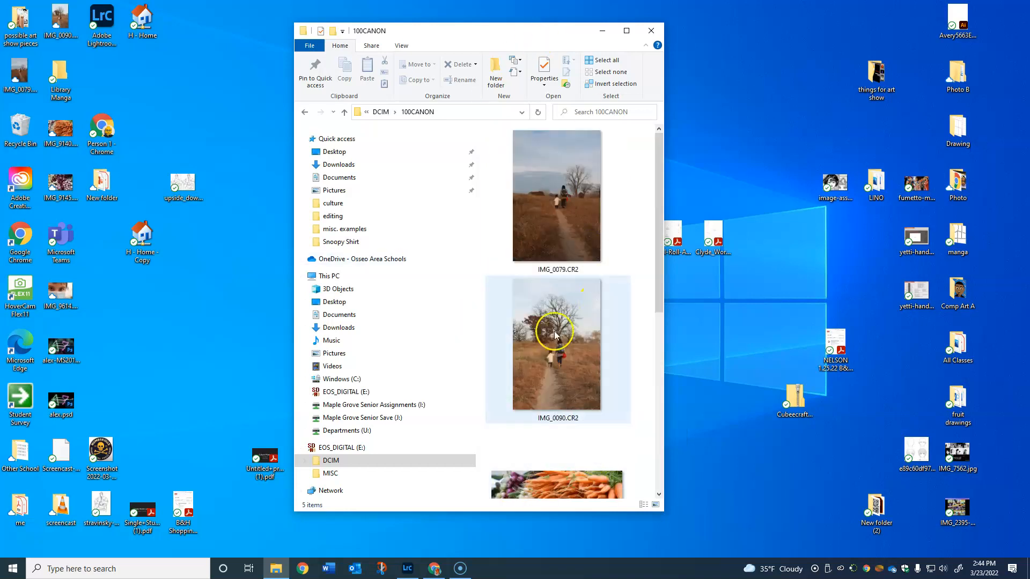
pyautogui.scroll(-5, 553, 411)
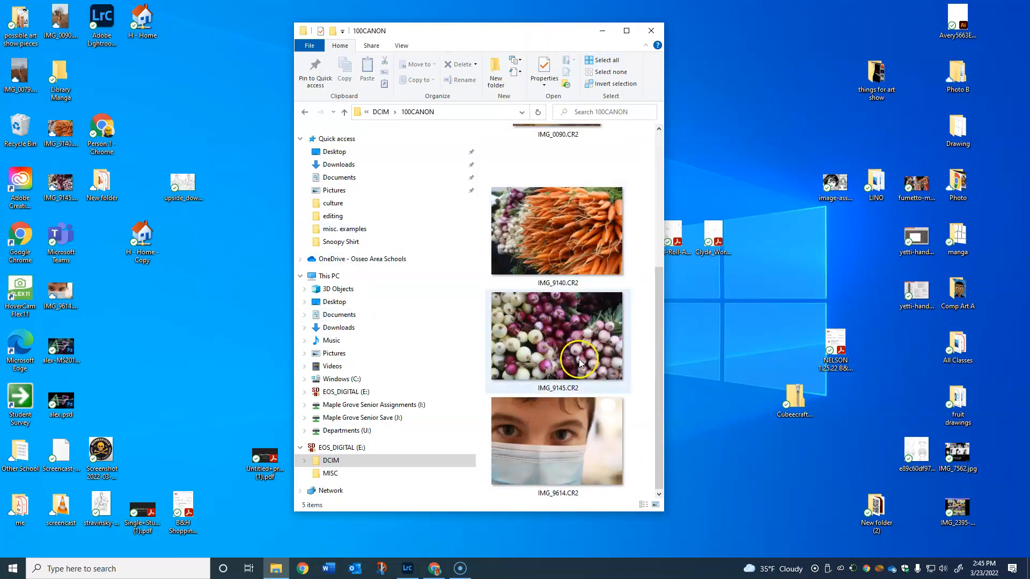
pyautogui.scroll(5, 617, 343)
# Step: Move the 100CANON window aside, then briefly open the Photo B desktop folder and close it
pyautogui.moveTo(510, 35); pyautogui.dragTo(578, 35)
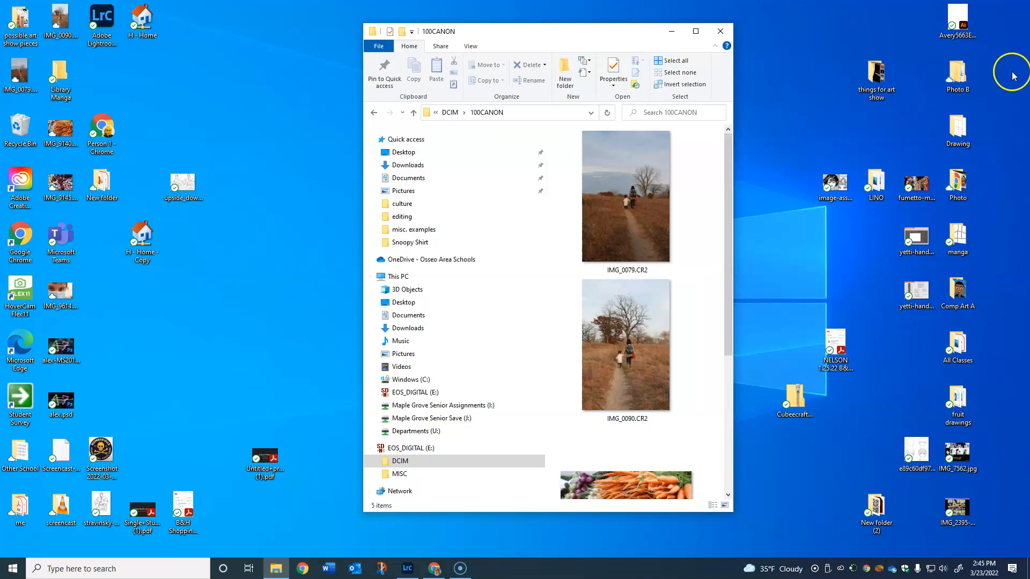
pyautogui.click(960, 87)
pyautogui.doubleClick(957, 72)
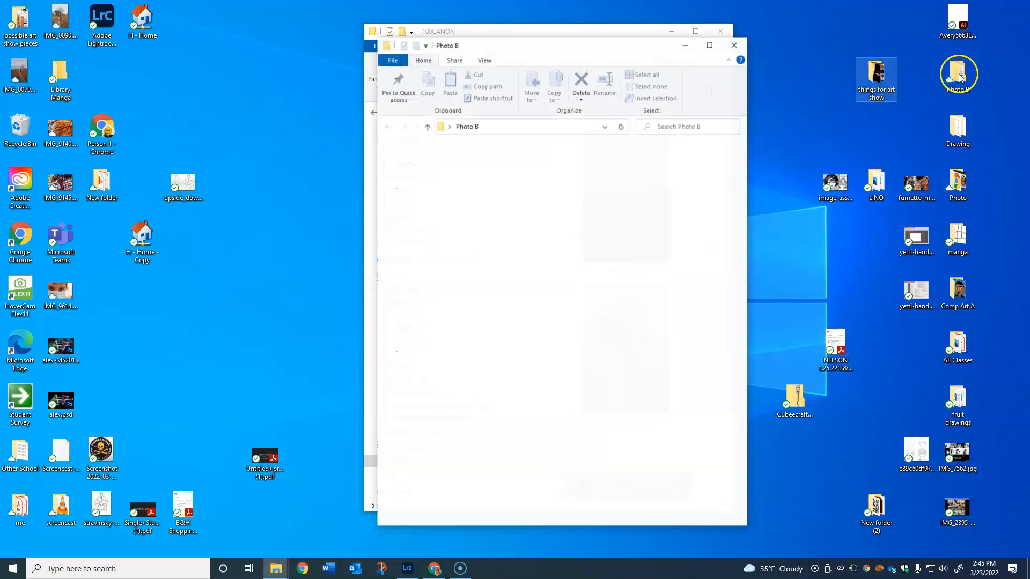
pyautogui.click(734, 46)
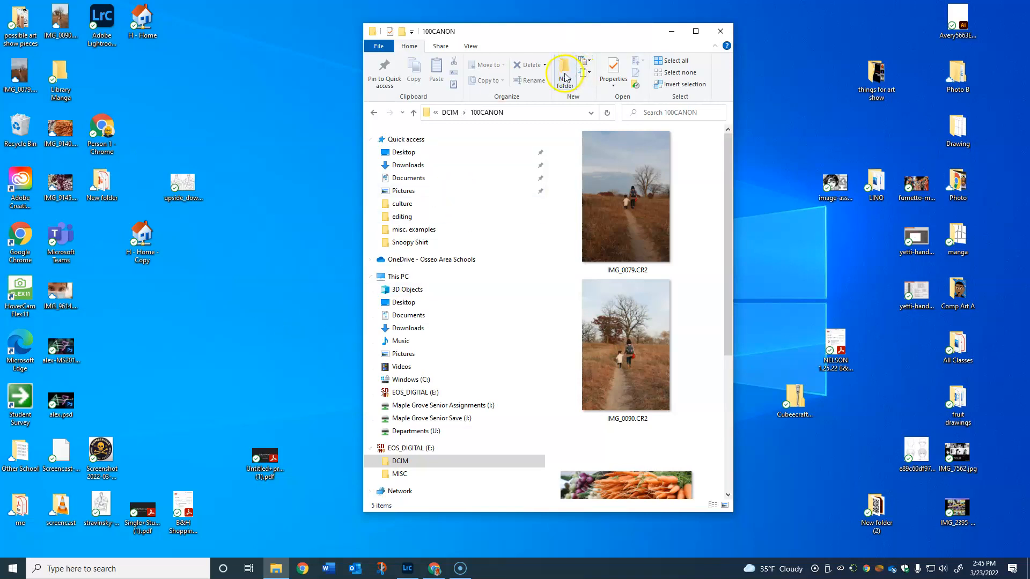
# Step: Create a new folder named "photo C" on the Desktop
pyautogui.click(245, 227)
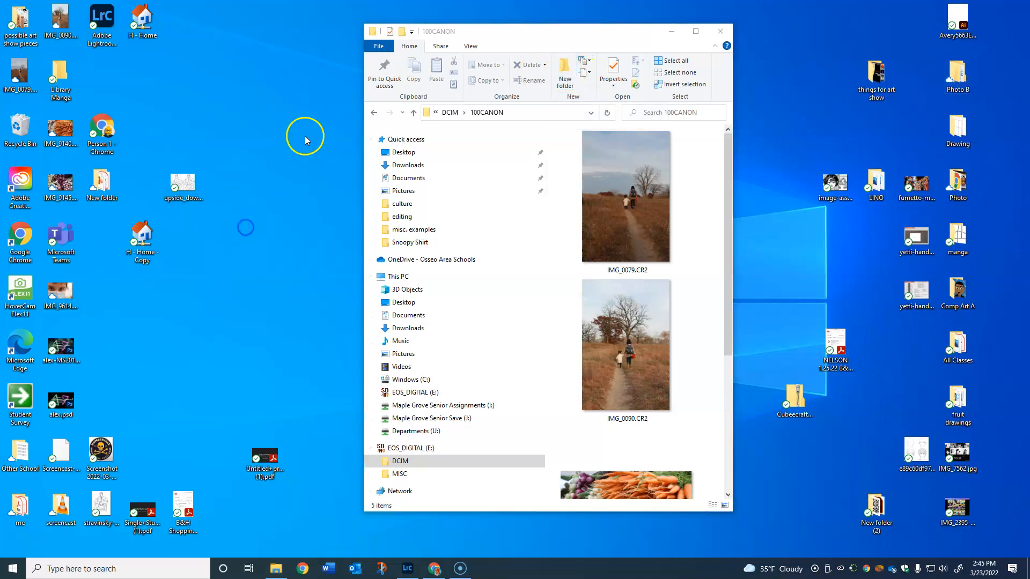
pyautogui.click(413, 153)
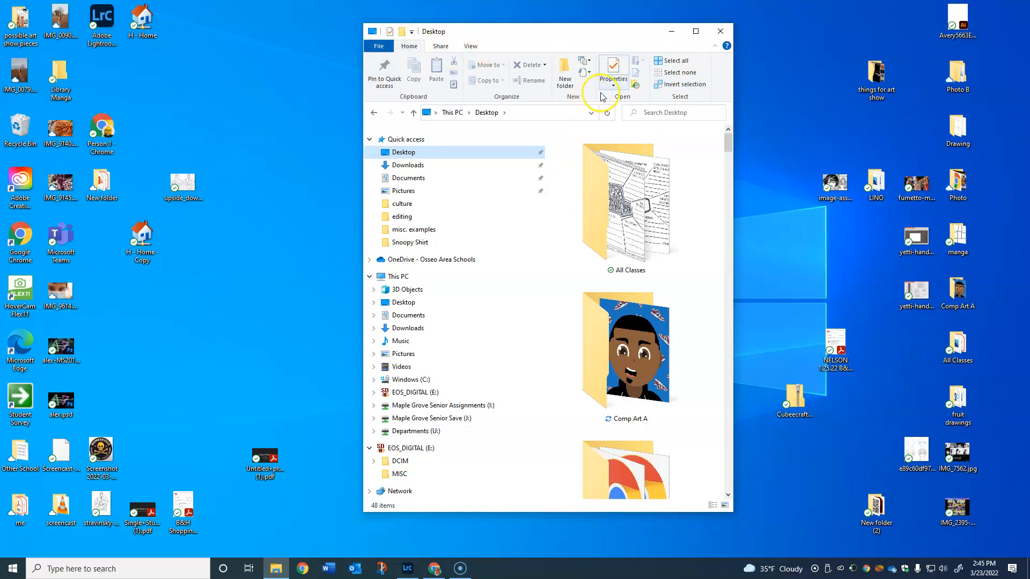
pyautogui.click(565, 72)
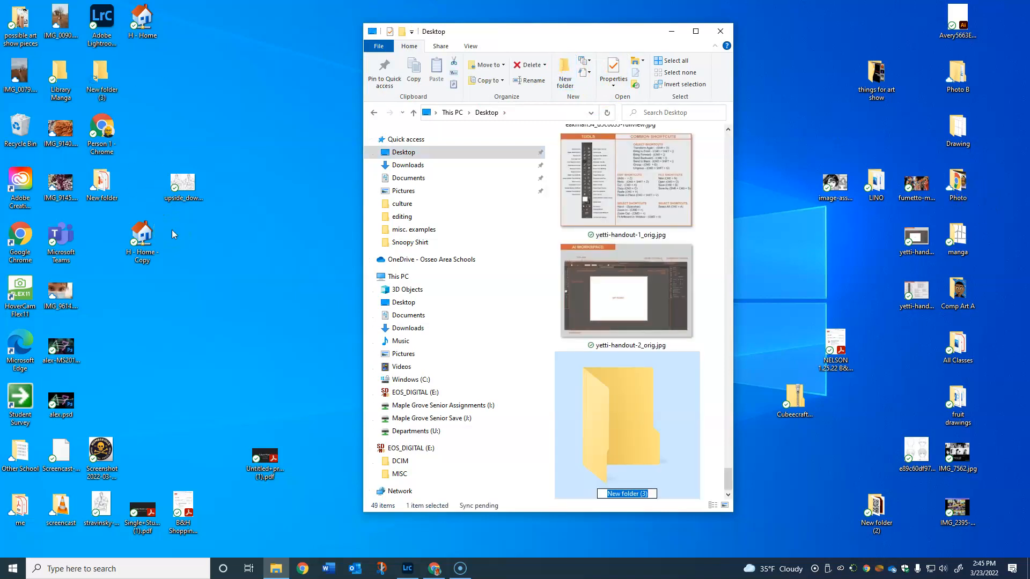
pyautogui.write('photo C')
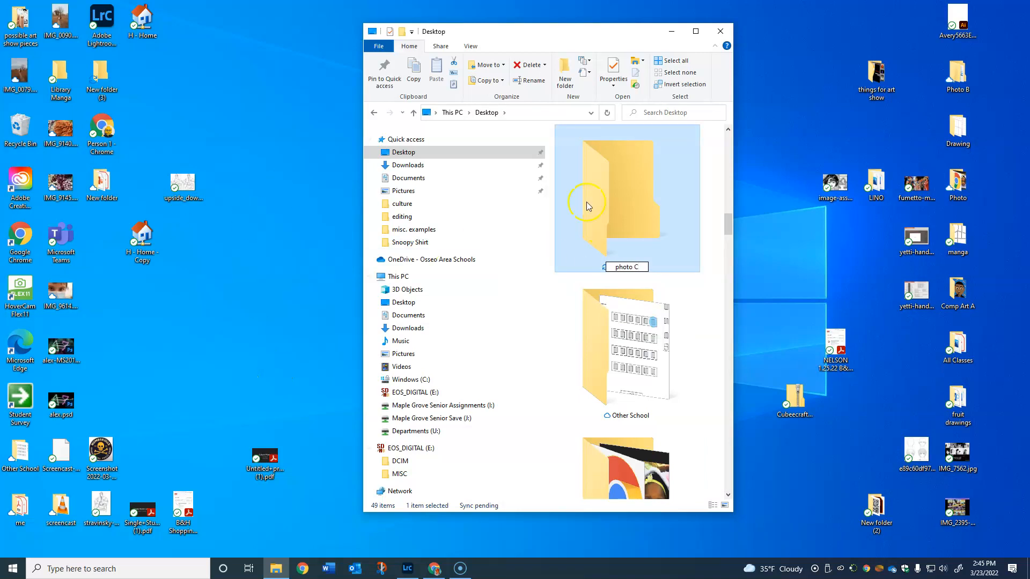
pyautogui.press('Return')
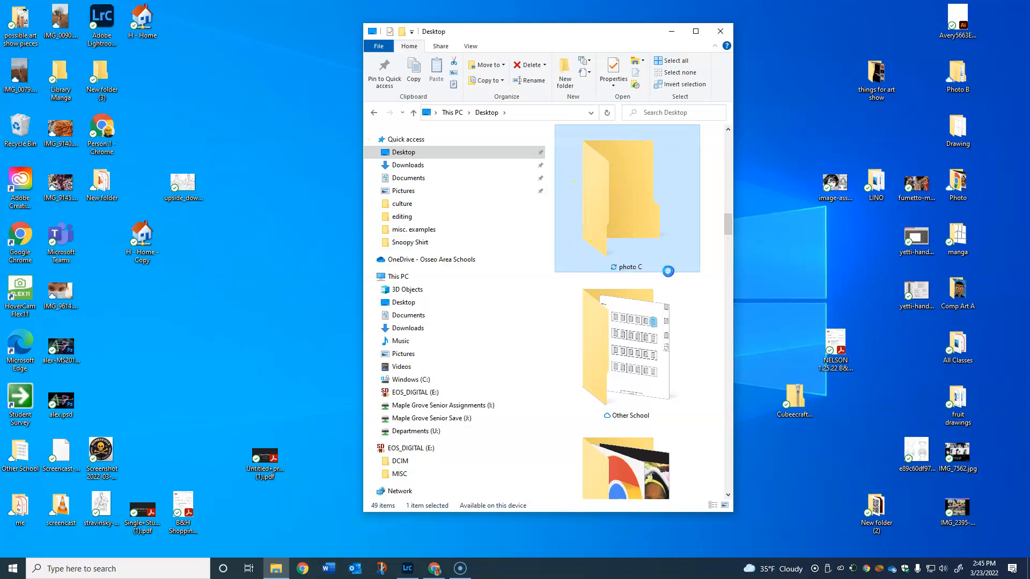
# Step: Open the photo C folder from the desktop and create a subfolder in it named "unedited photos"
pyautogui.click(618, 355)
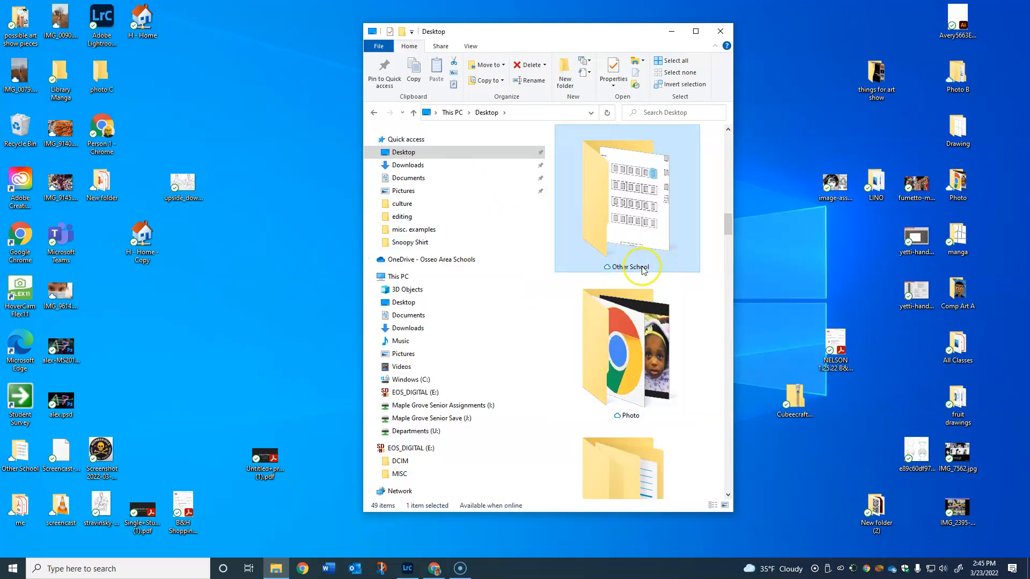
pyautogui.click(260, 339)
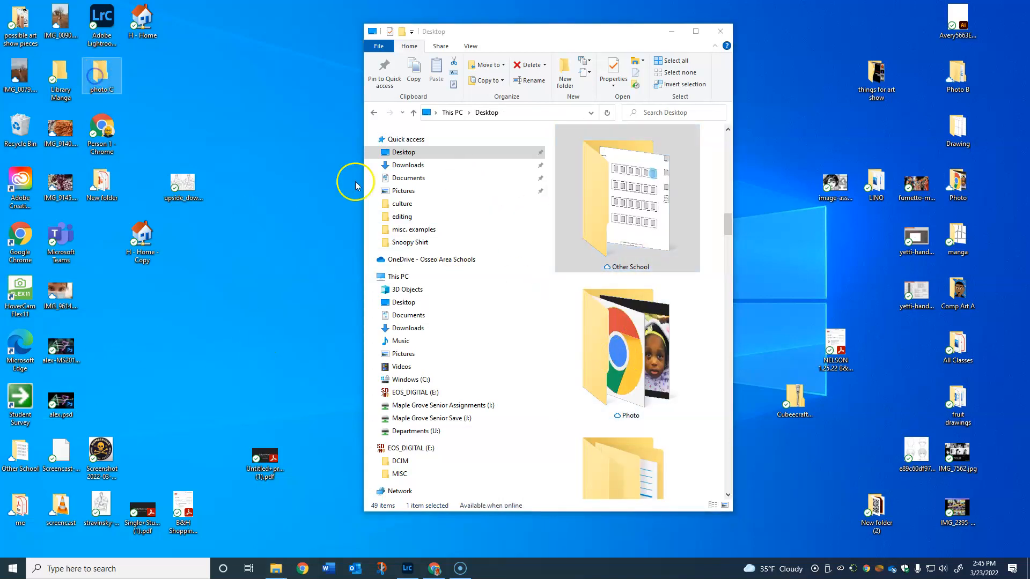
pyautogui.click(514, 258)
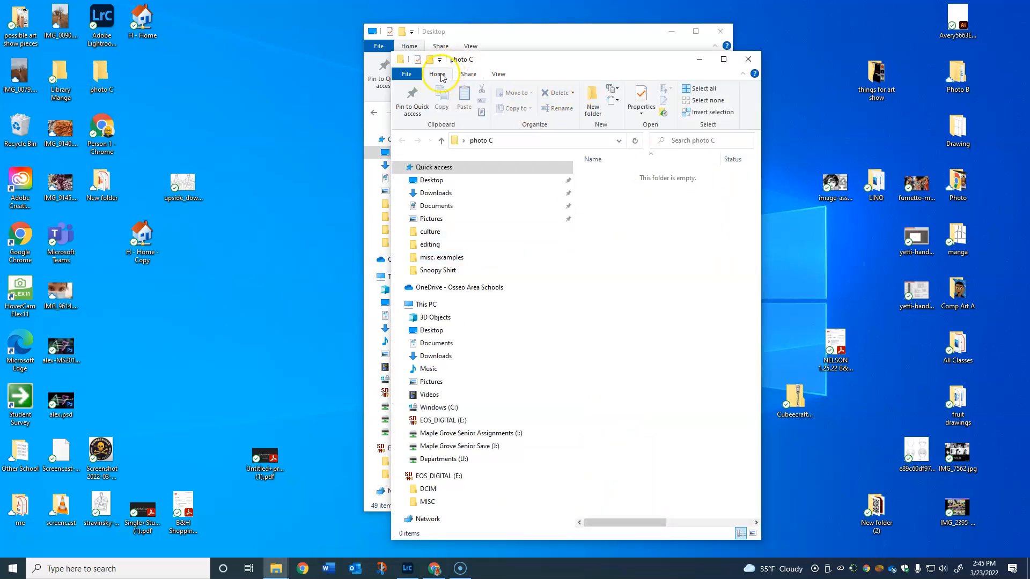
pyautogui.click(593, 101)
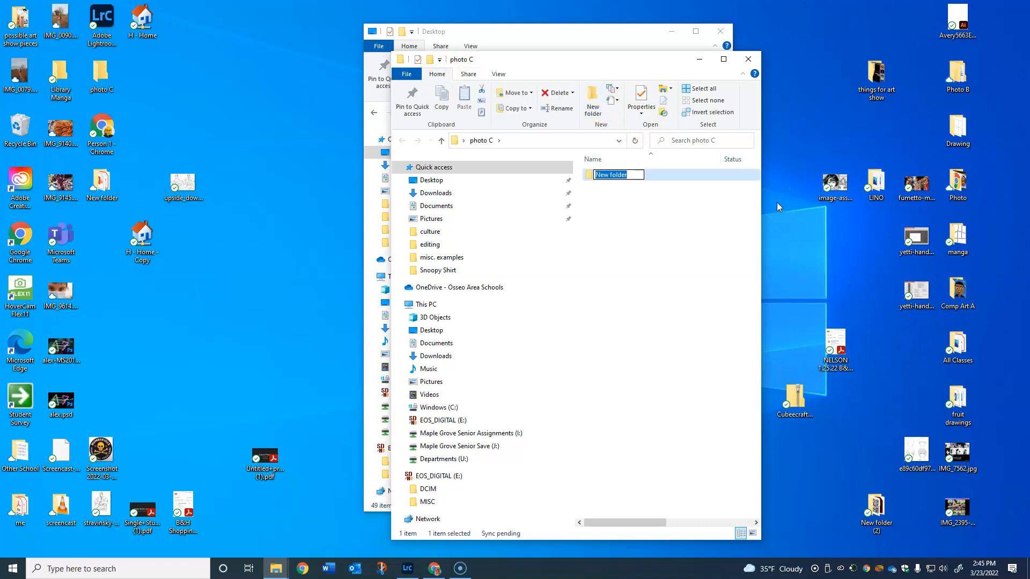
pyautogui.write('unedited')
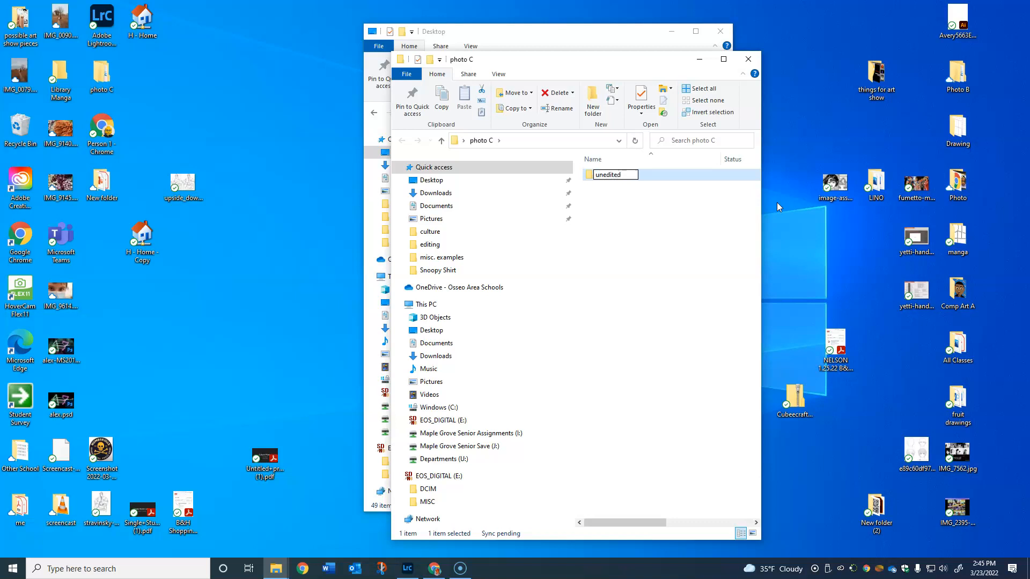
pyautogui.write(' photos')
pyautogui.click(467, 198)
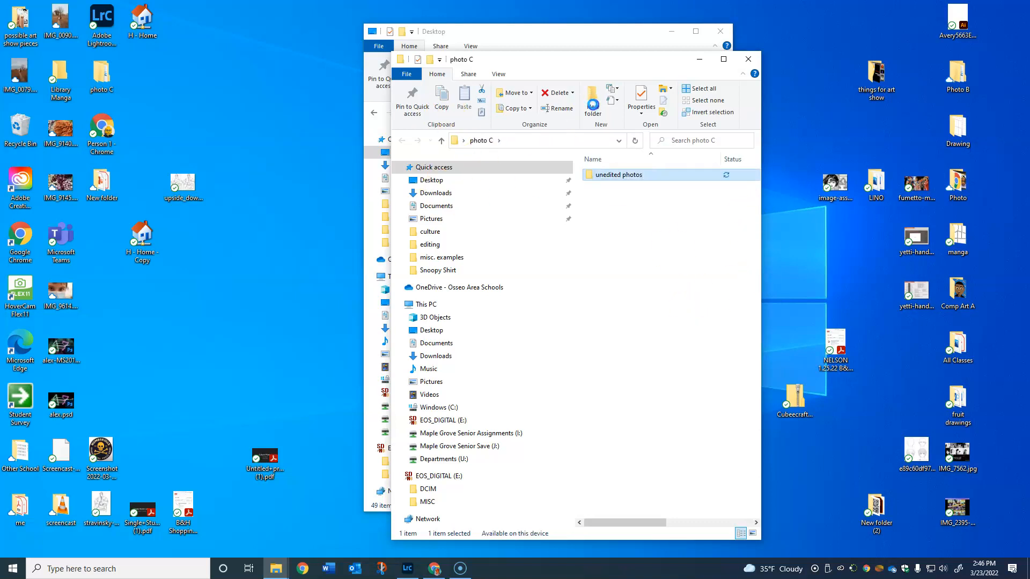
# Step: Create a second subfolder named "Finished Photos" inside the photo C folder
pyautogui.click(594, 106)
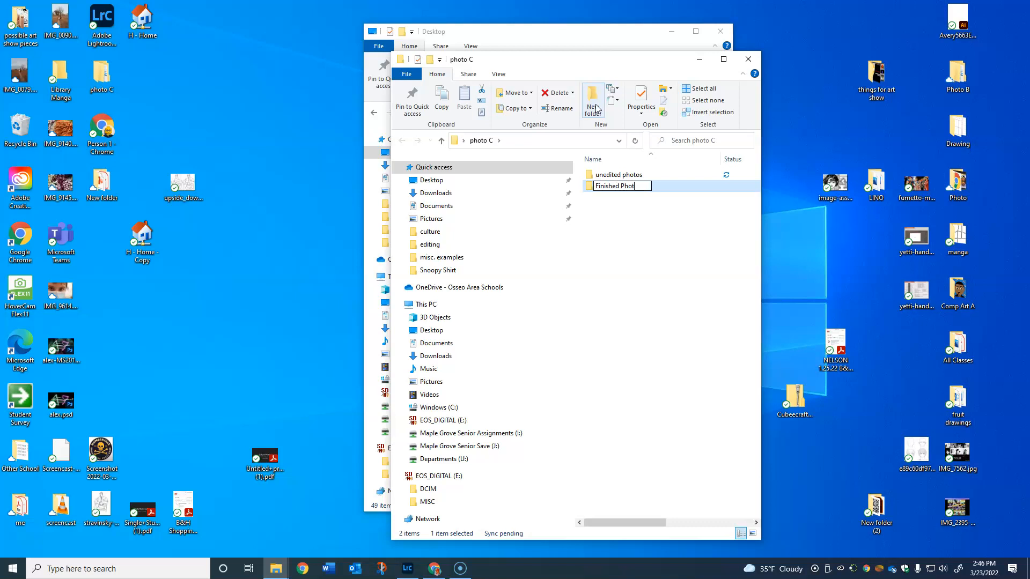
pyautogui.write('Finished Photos')
pyautogui.click(484, 265)
pyautogui.click(642, 452)
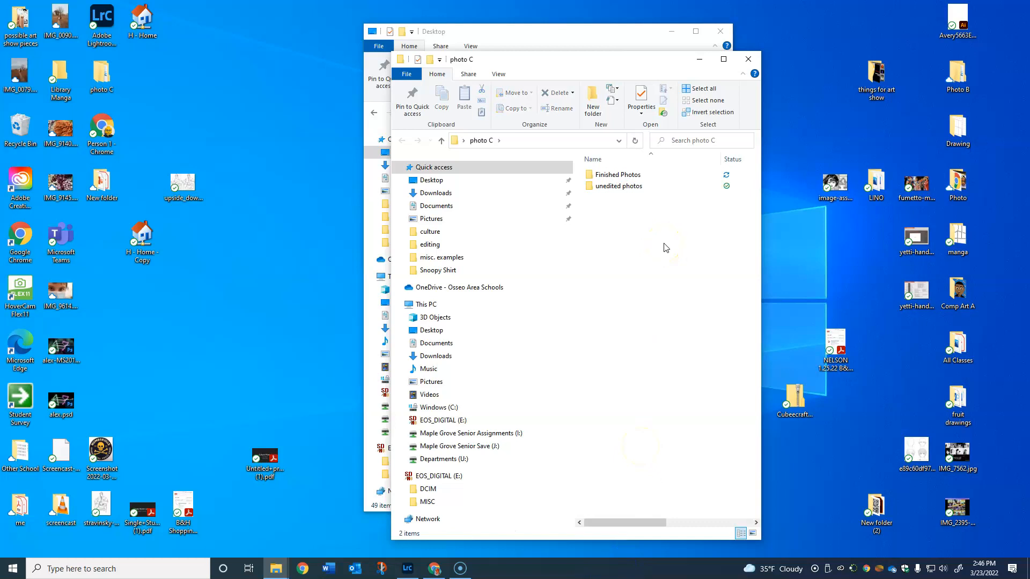
# Step: Close the Desktop folder window, then view the import subfolder of Photo B as an organization example and close it
pyautogui.moveTo(644, 63); pyautogui.dragTo(610, 158)
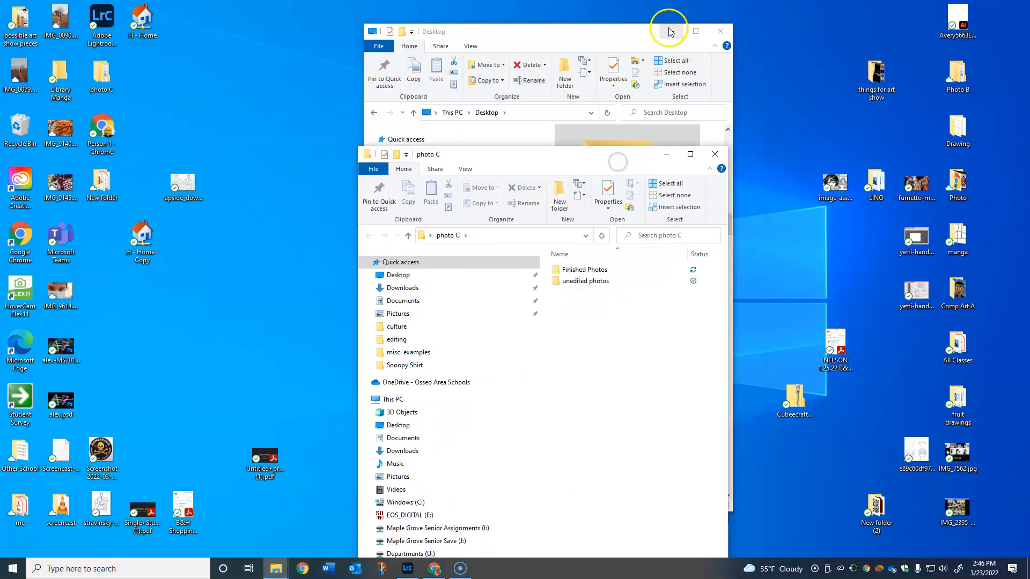
pyautogui.click(714, 35)
pyautogui.click(639, 41)
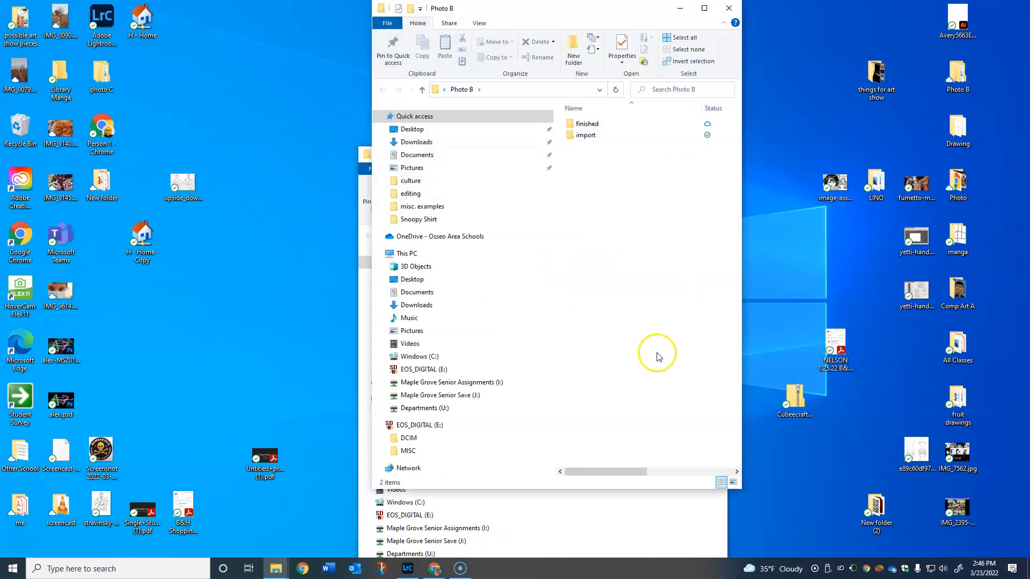
pyautogui.doubleClick(622, 137)
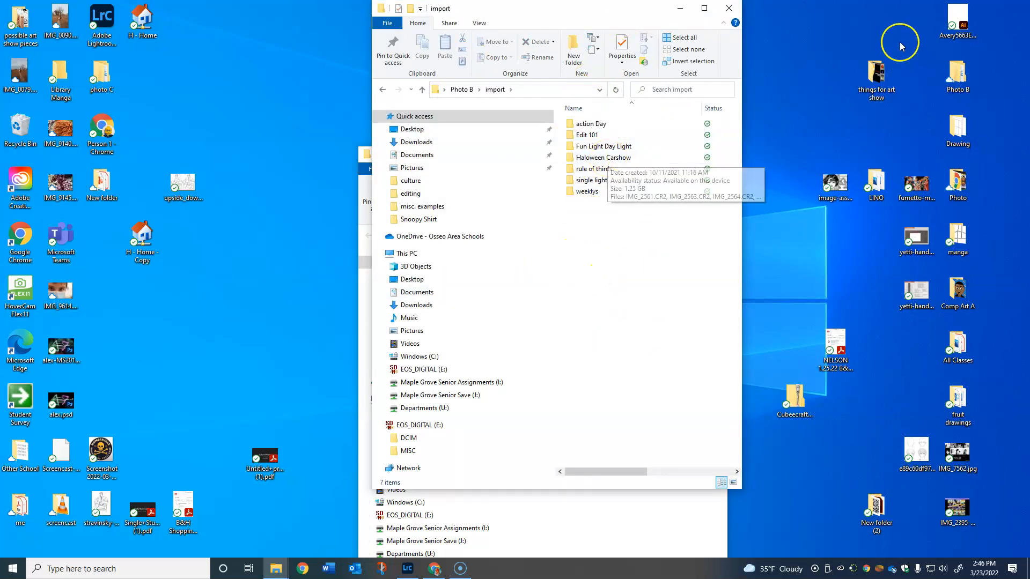
pyautogui.click(729, 8)
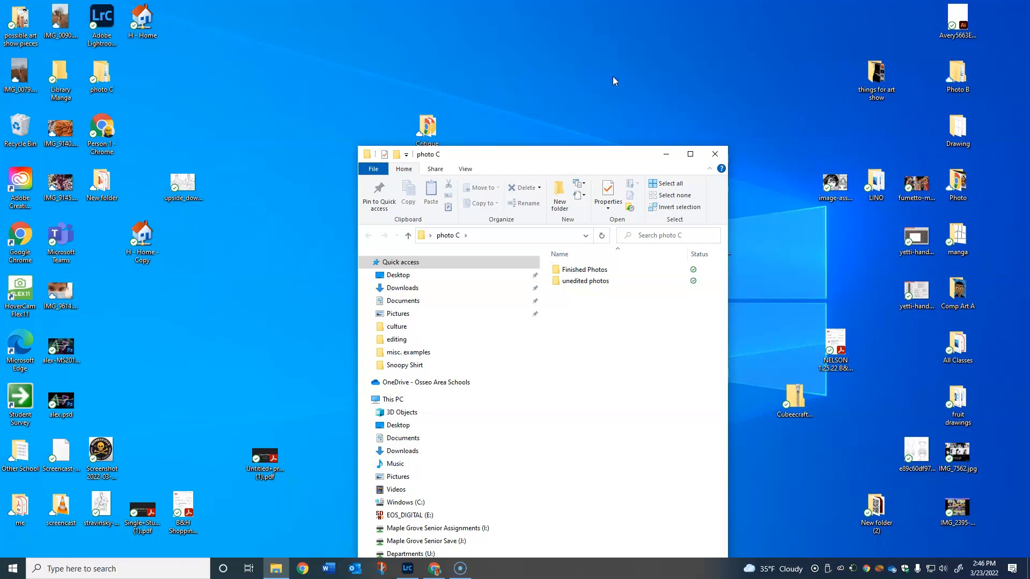
# Step: Reposition the photo C folder window higher on the desktop and bring it back into view
pyautogui.moveTo(580, 154); pyautogui.dragTo(505, 71)
pyautogui.click(279, 572)
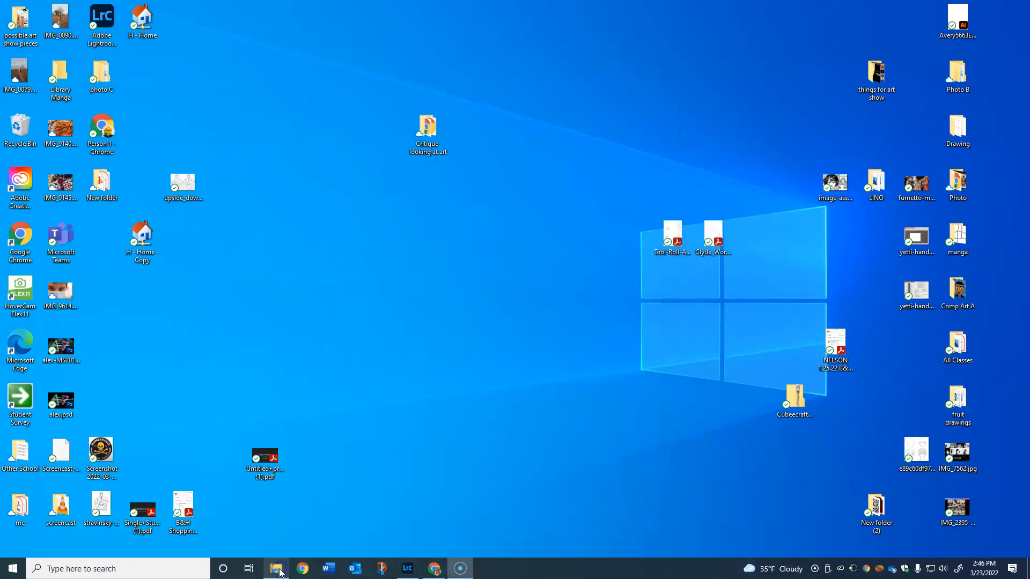
pyautogui.click(279, 571)
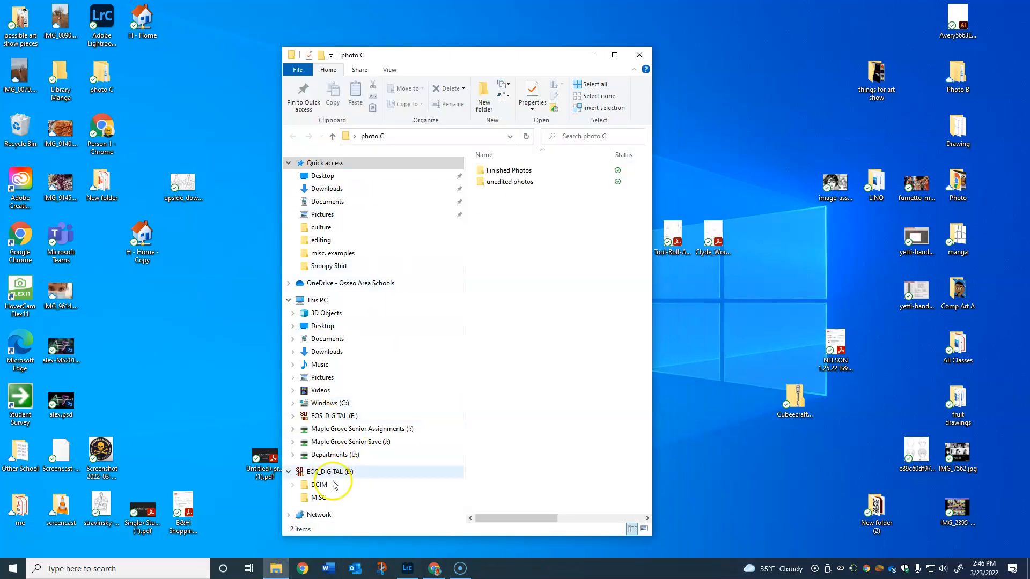
# Step: Open the 100CANON folder inside DCIM on the EOS_DIGITAL (E:) camera card
pyautogui.click(343, 416)
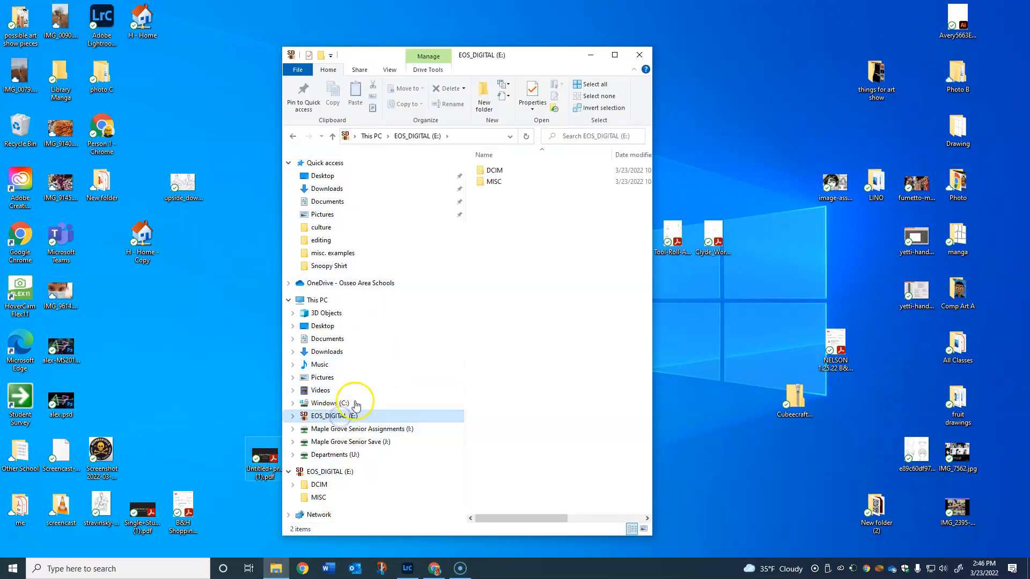
pyautogui.doubleClick(494, 171)
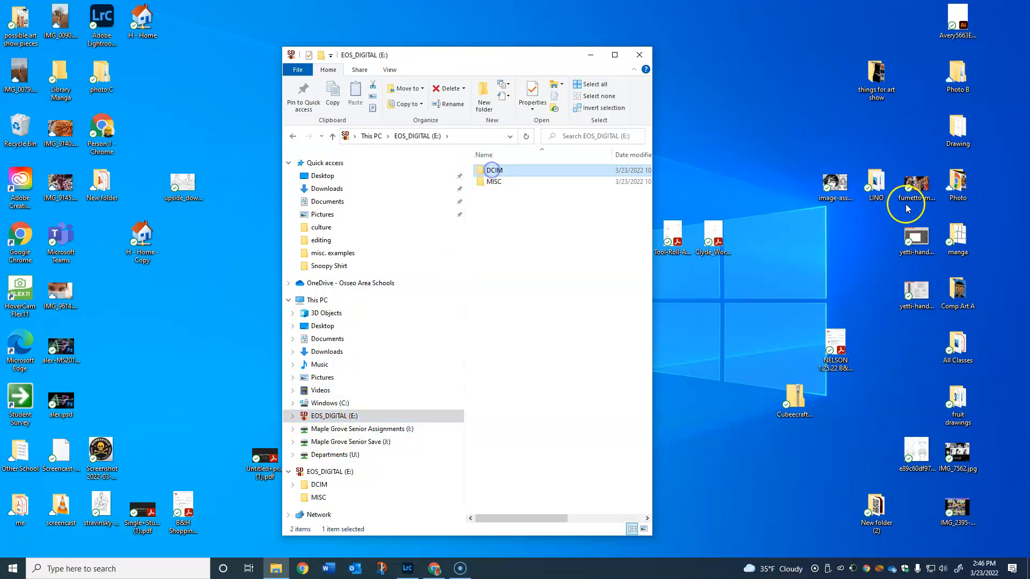
pyautogui.click(513, 171)
pyautogui.doubleClick(505, 172)
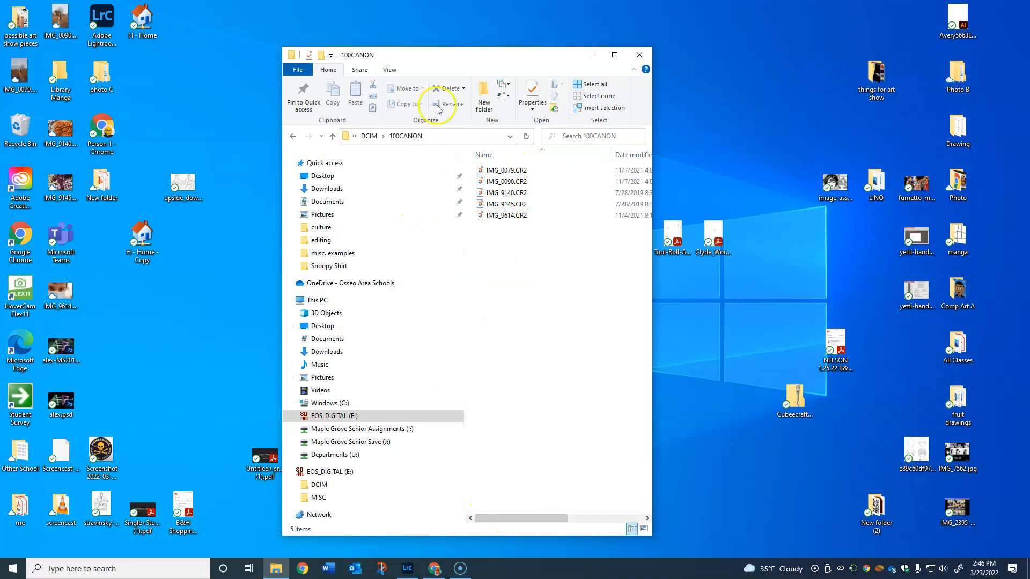
# Step: Copy all five CR2 photos from the card's 100CANON folder into the unedited photos subfolder of the desktop's photo C folder
pyautogui.doubleClick(102, 75)
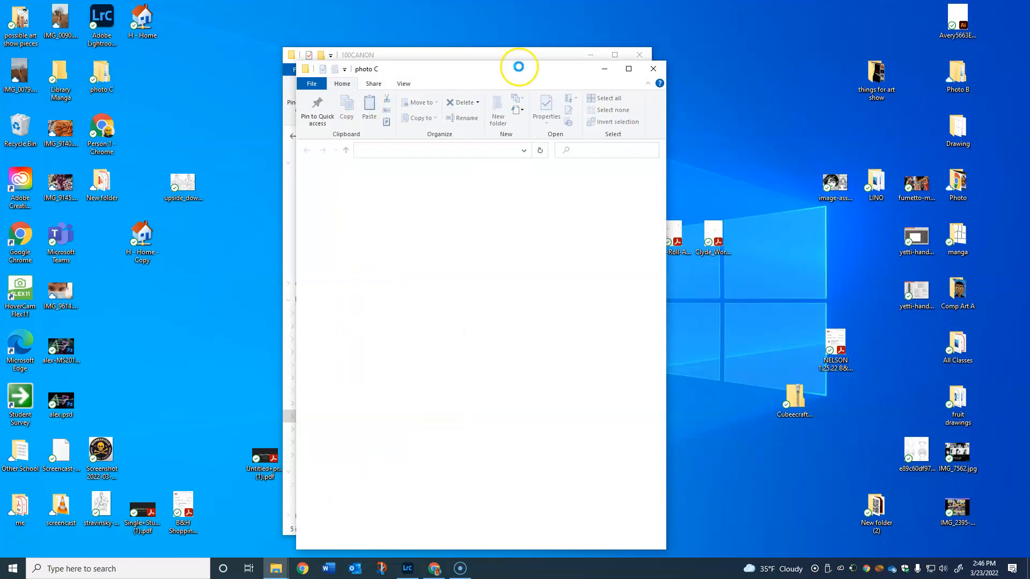
pyautogui.moveTo(513, 79); pyautogui.dragTo(260, 70)
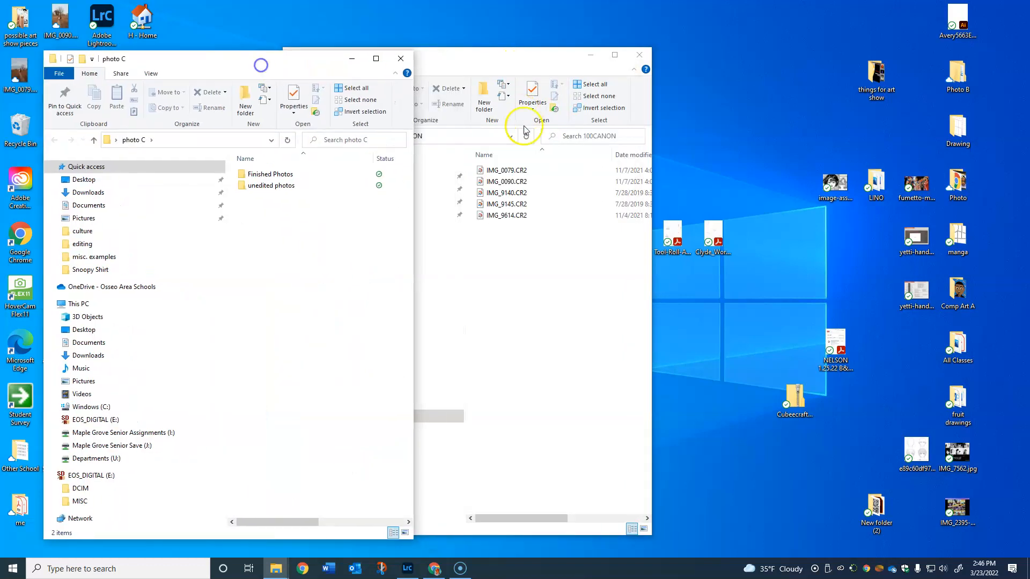
pyautogui.doubleClick(263, 190)
pyautogui.moveTo(552, 283); pyautogui.dragTo(253, 209)
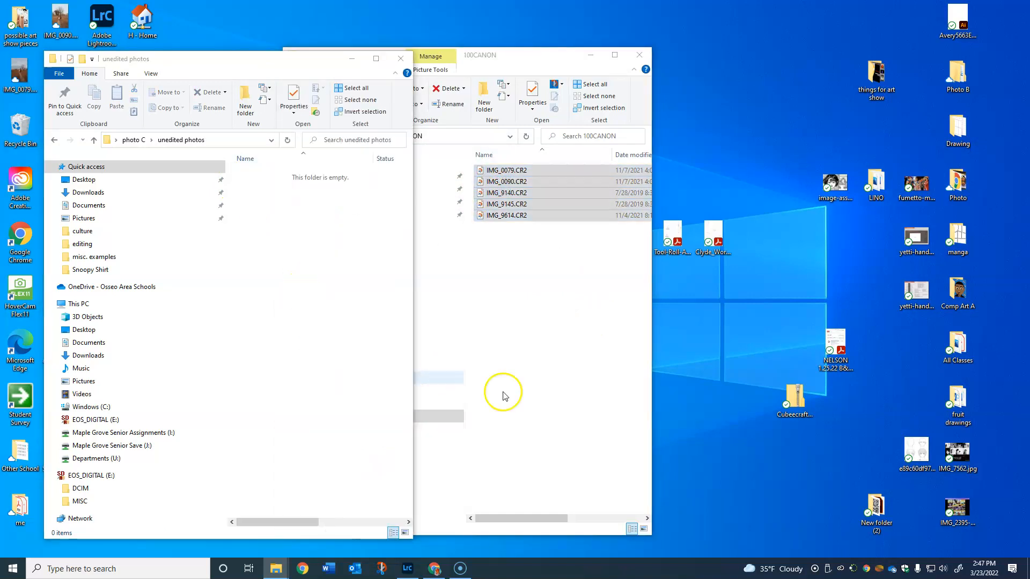
pyautogui.moveTo(508, 62); pyautogui.dragTo(712, 62)
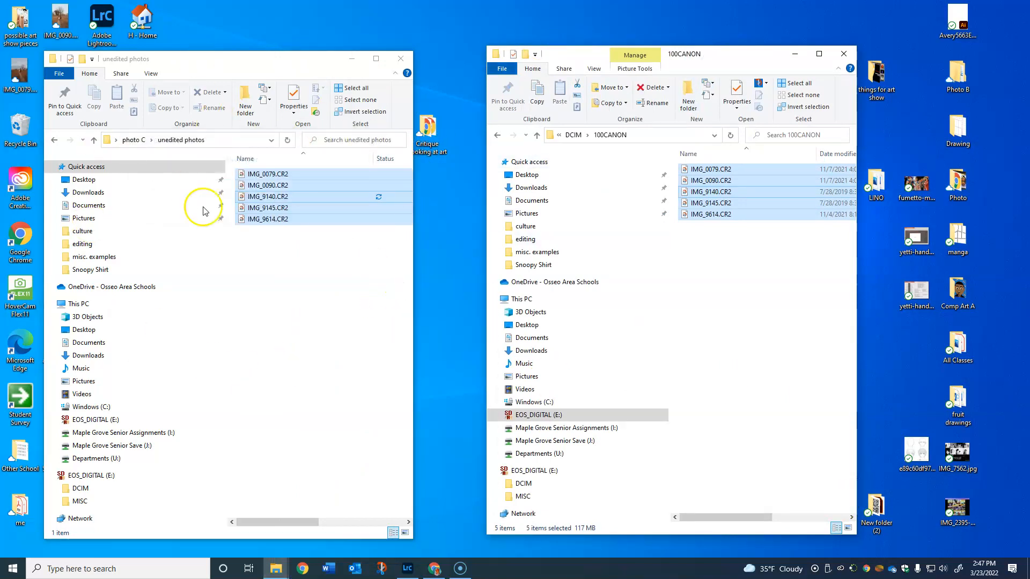
# Step: Close both folder windows, then reopen photo C's unedited photos subfolder to check the copied files and close it
pyautogui.click(403, 58)
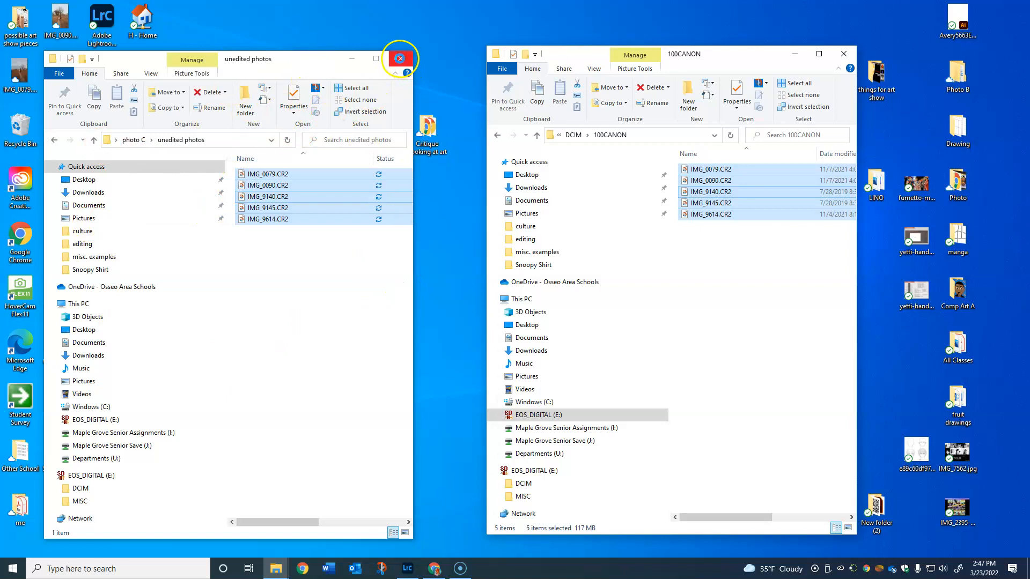
pyautogui.click(844, 53)
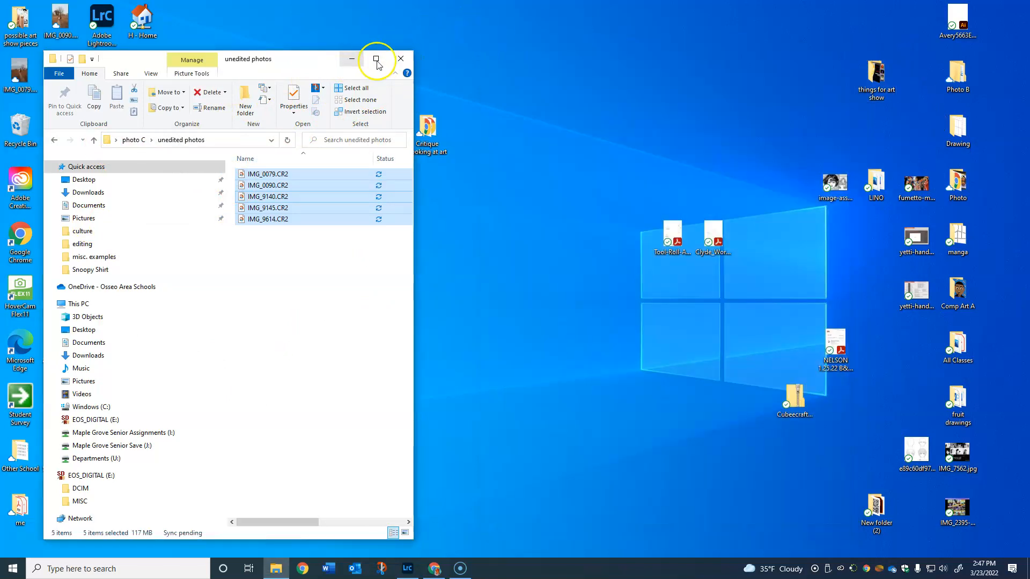
pyautogui.click(407, 59)
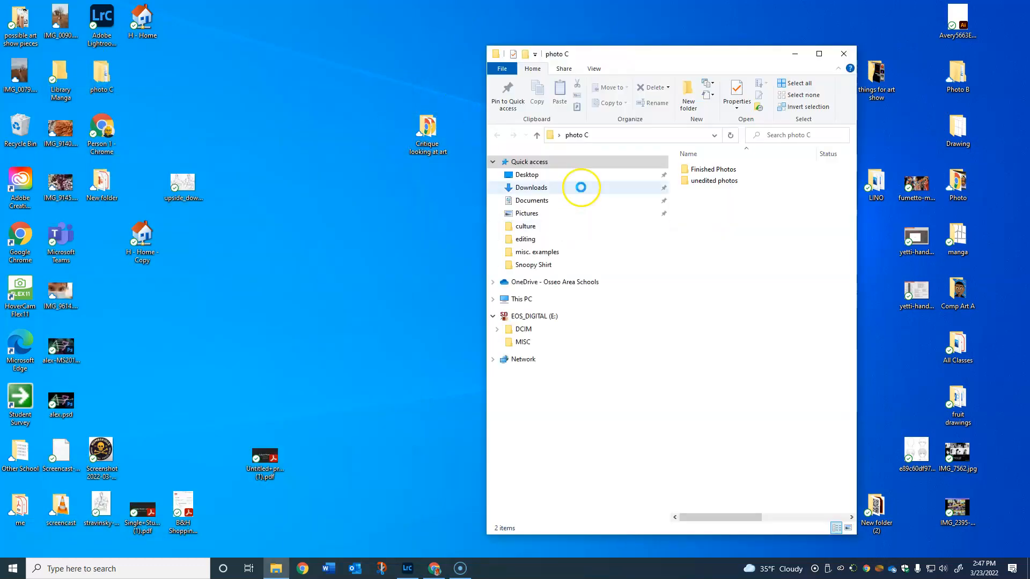
pyautogui.doubleClick(714, 181)
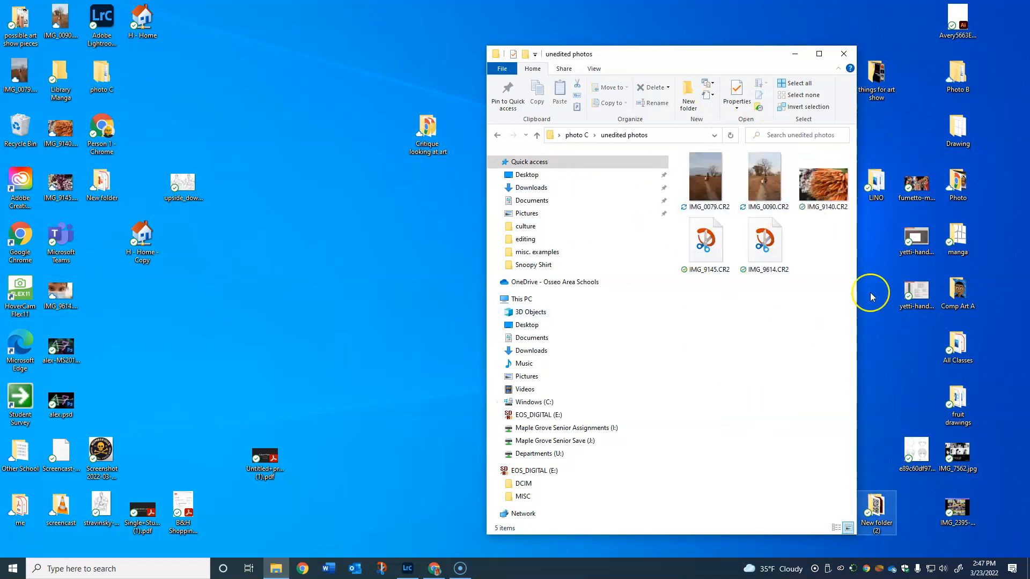
pyautogui.click(844, 53)
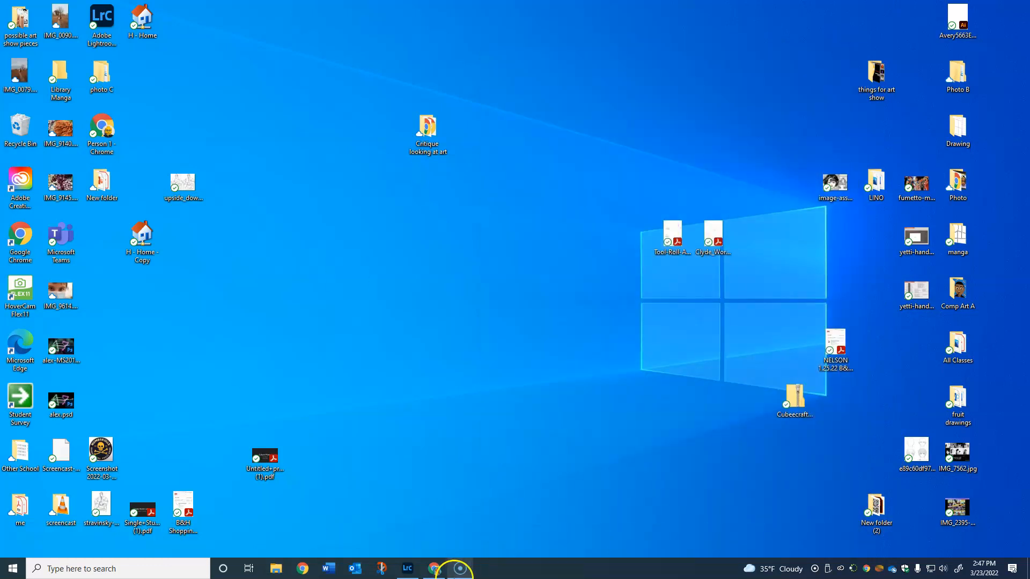
# Step: Switch to Lightroom Classic and start a photo import from the Library module
pyautogui.click(406, 567)
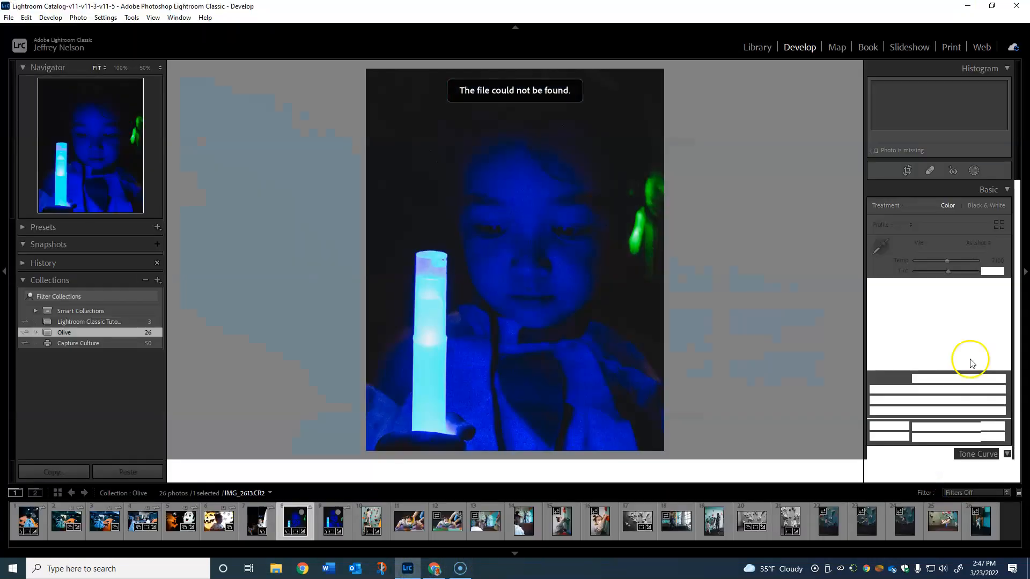
pyautogui.click(757, 48)
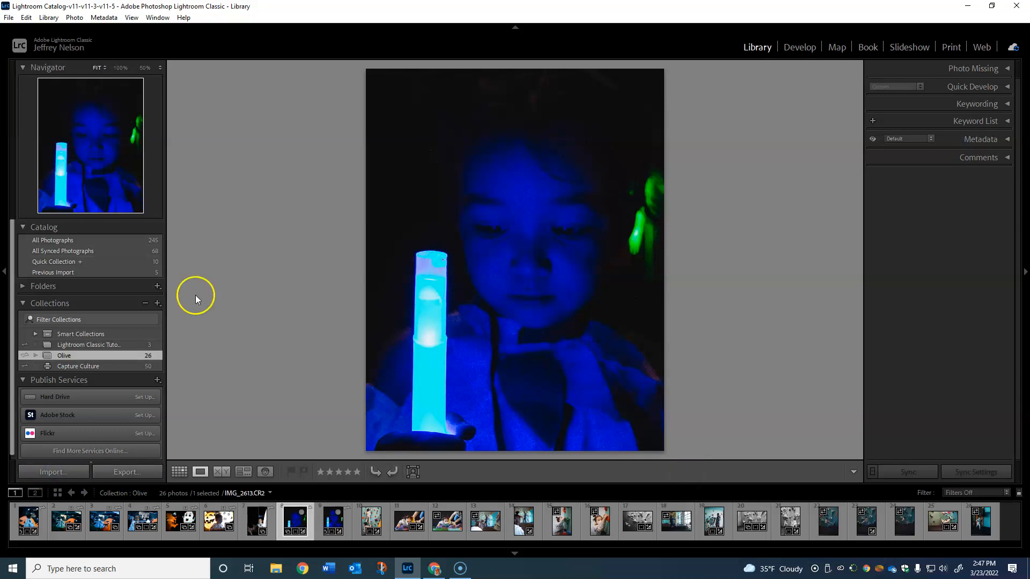
pyautogui.click(63, 474)
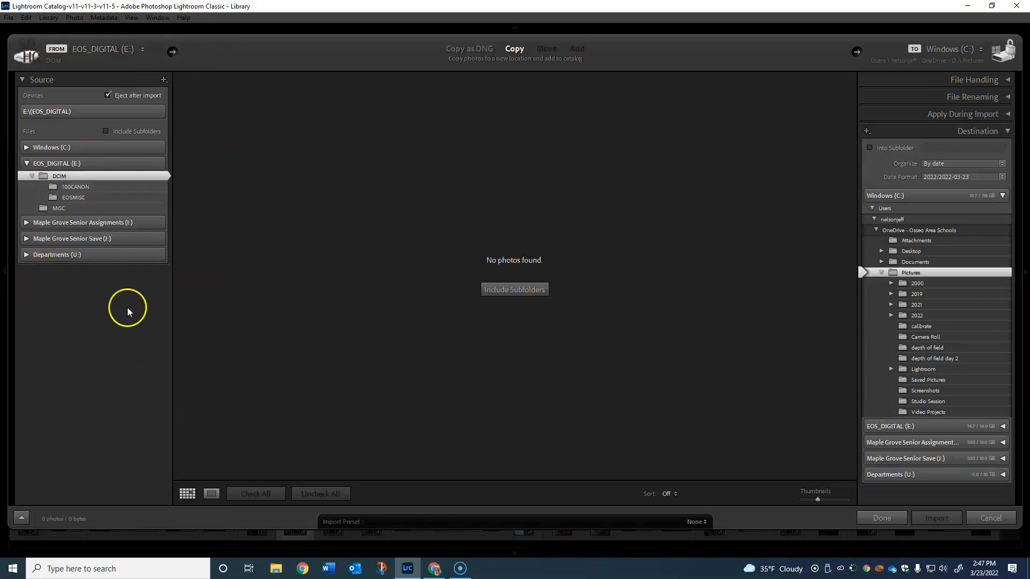
# Step: Set the import source to the unedited photos subfolder in the desktop's photo C folder
pyautogui.click(141, 49)
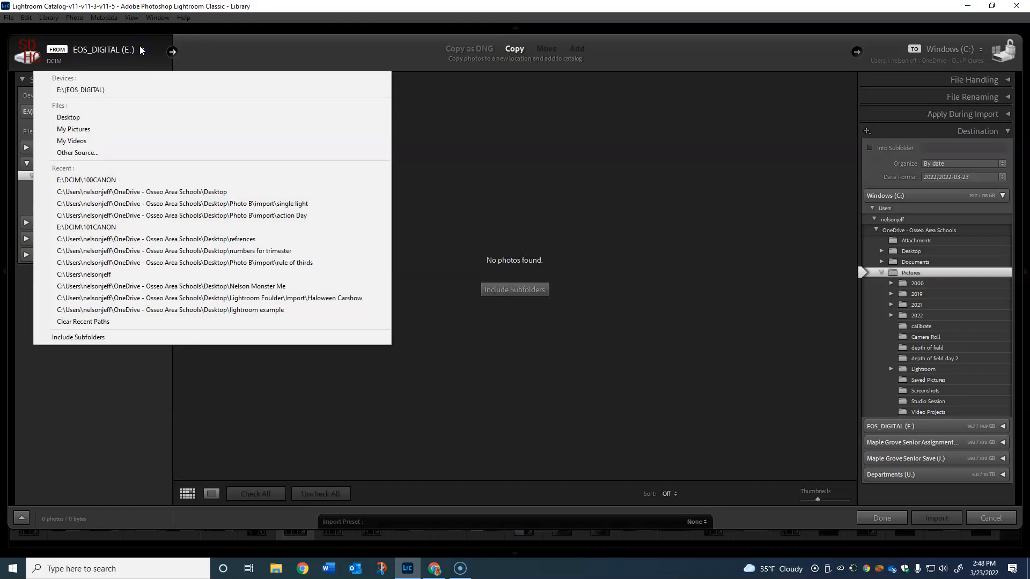
pyautogui.click(141, 50)
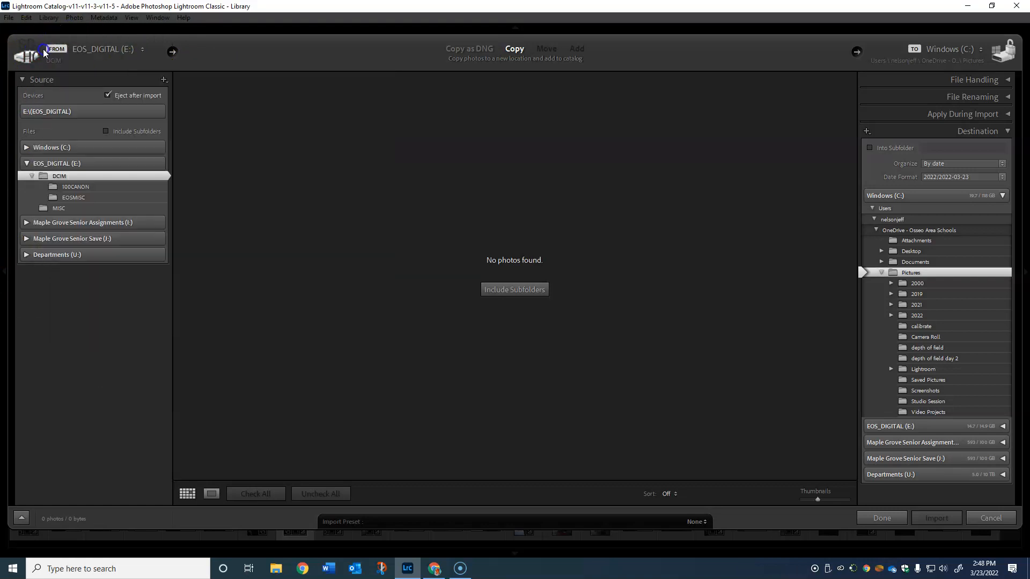
pyautogui.click(141, 50)
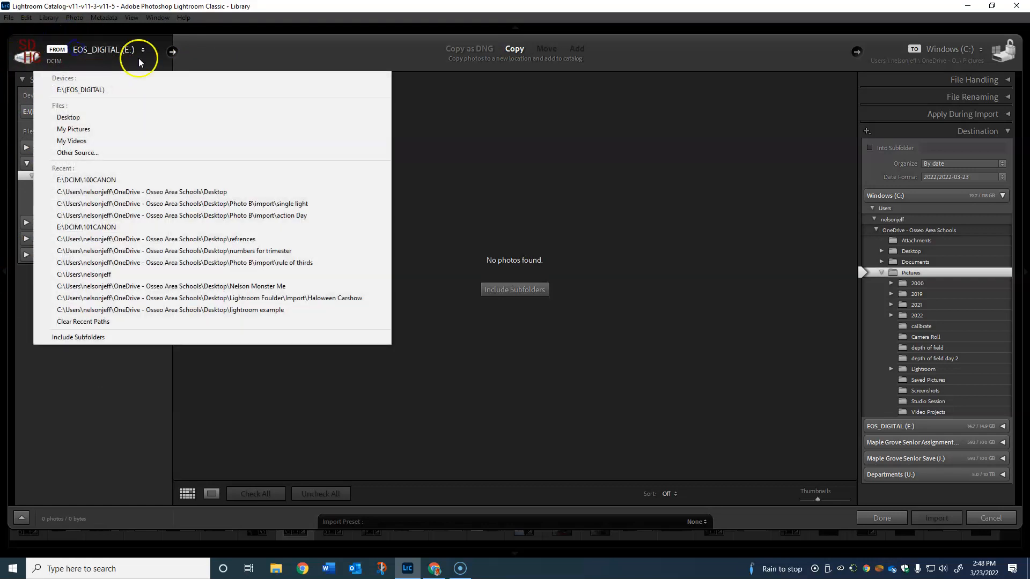
pyautogui.click(84, 117)
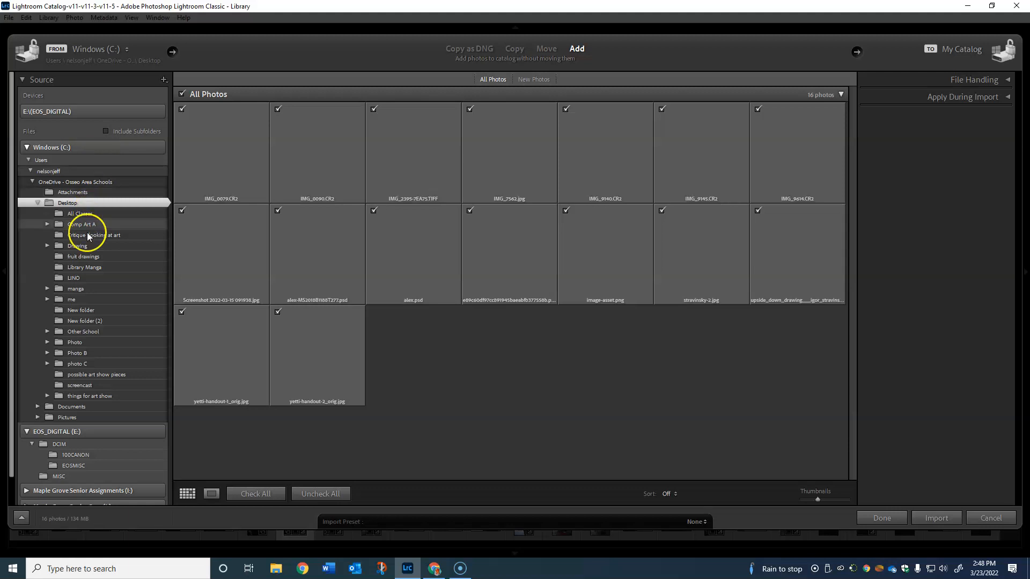
pyautogui.click(79, 366)
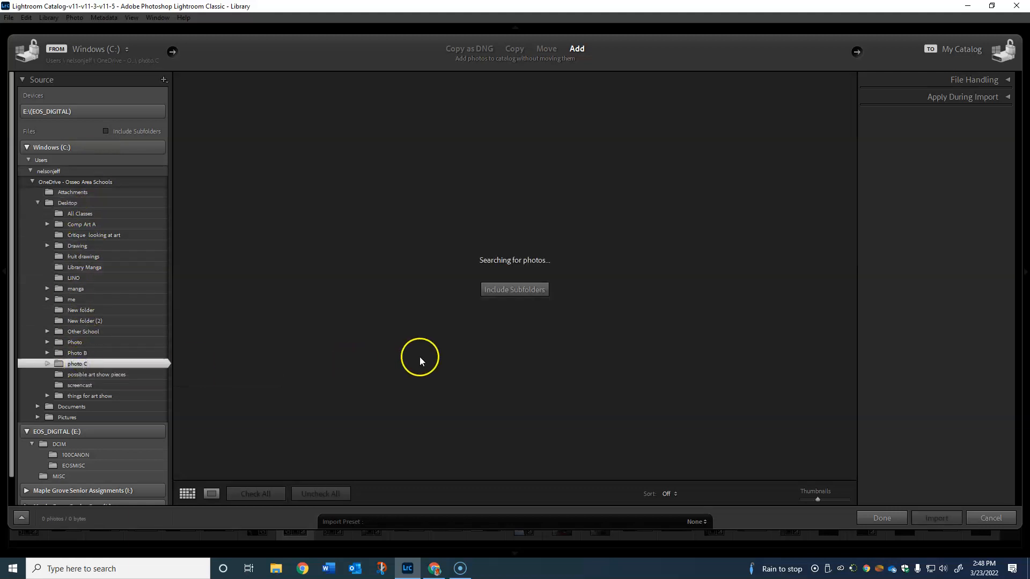
pyautogui.click(42, 364)
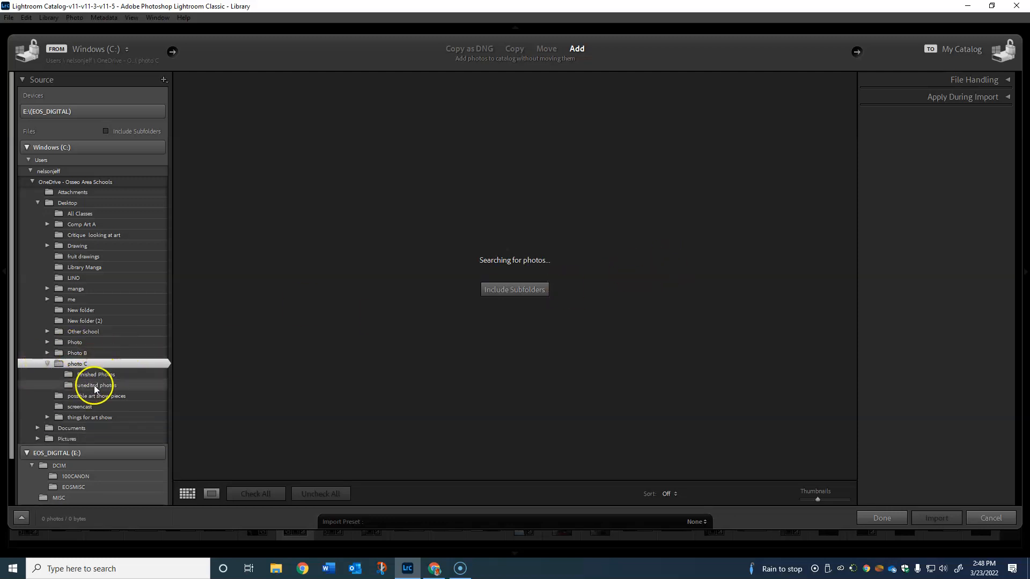
pyautogui.click(102, 384)
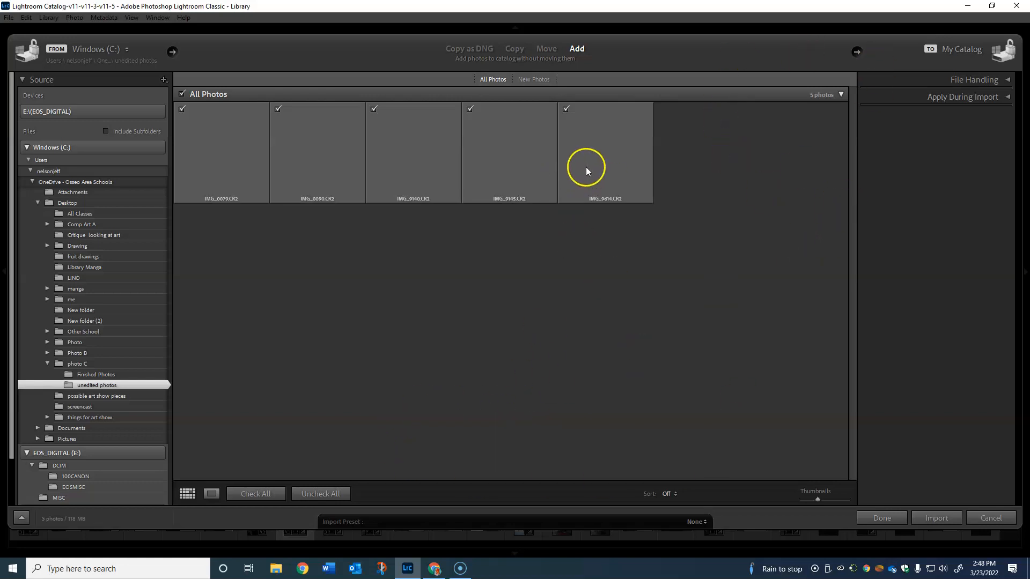
# Step: Exclude all photos in the unedited photos folder from the import
pyautogui.click(612, 195)
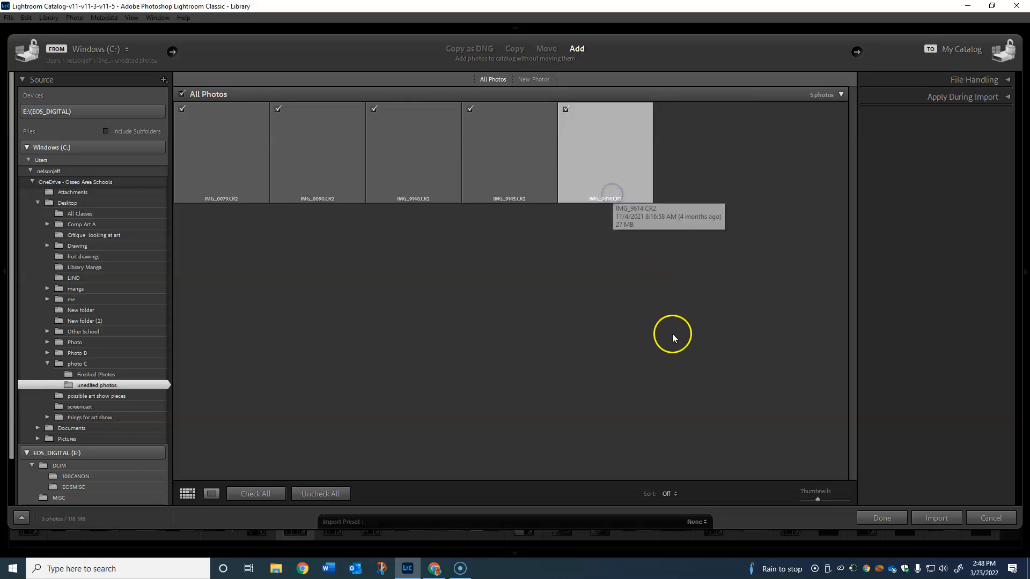
pyautogui.click(671, 353)
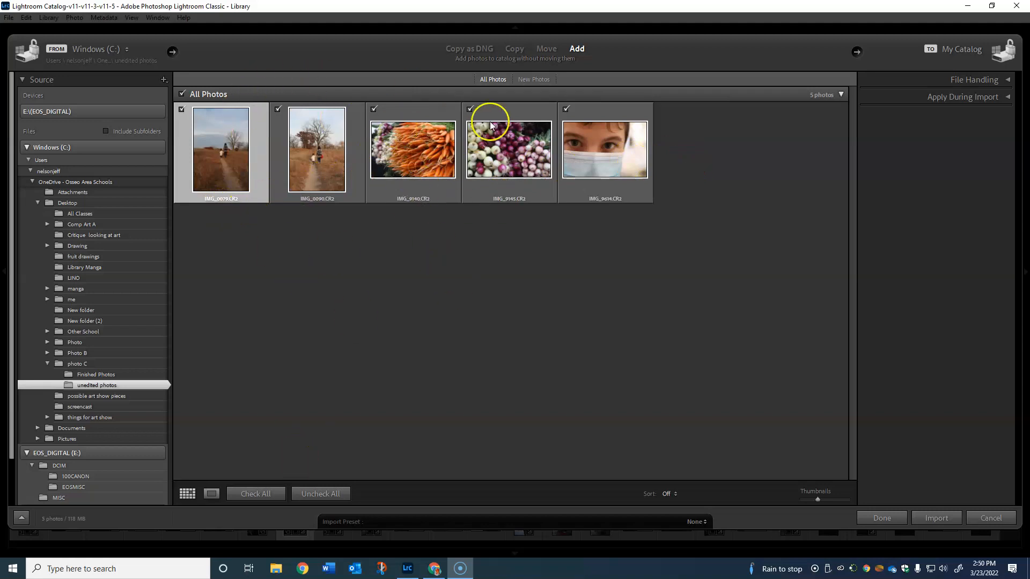
pyautogui.click(321, 494)
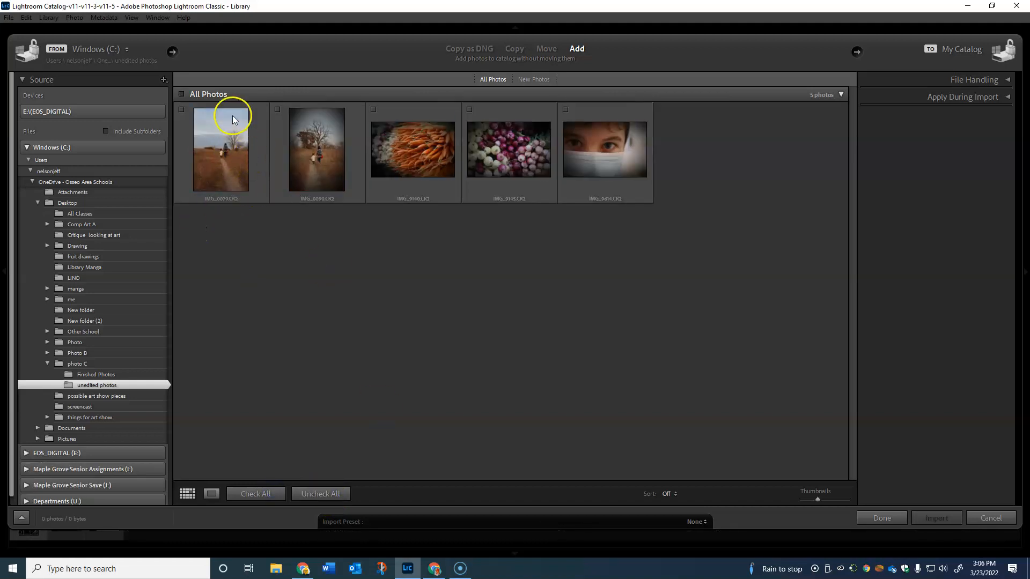
# Step: Try including IMG_0079.CR2 and IMG_0090.CR2 individually in the import, then exclude both again
pyautogui.click(182, 109)
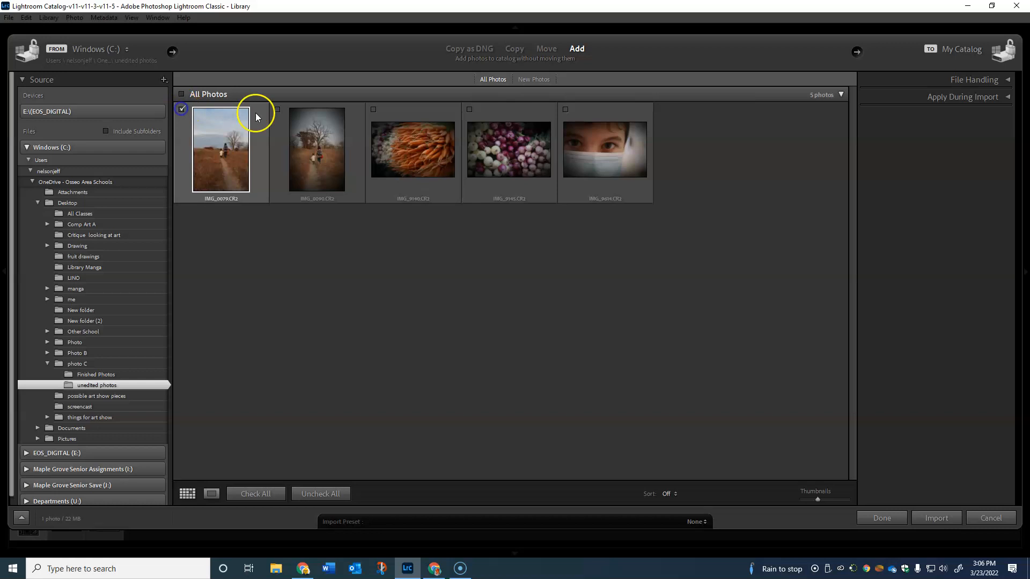
pyautogui.click(277, 109)
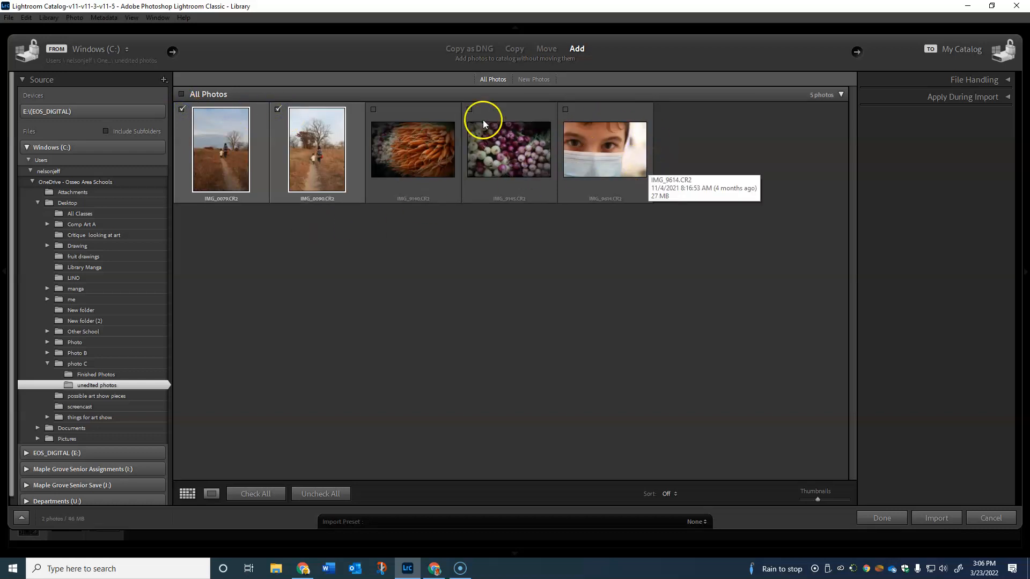
pyautogui.click(276, 110)
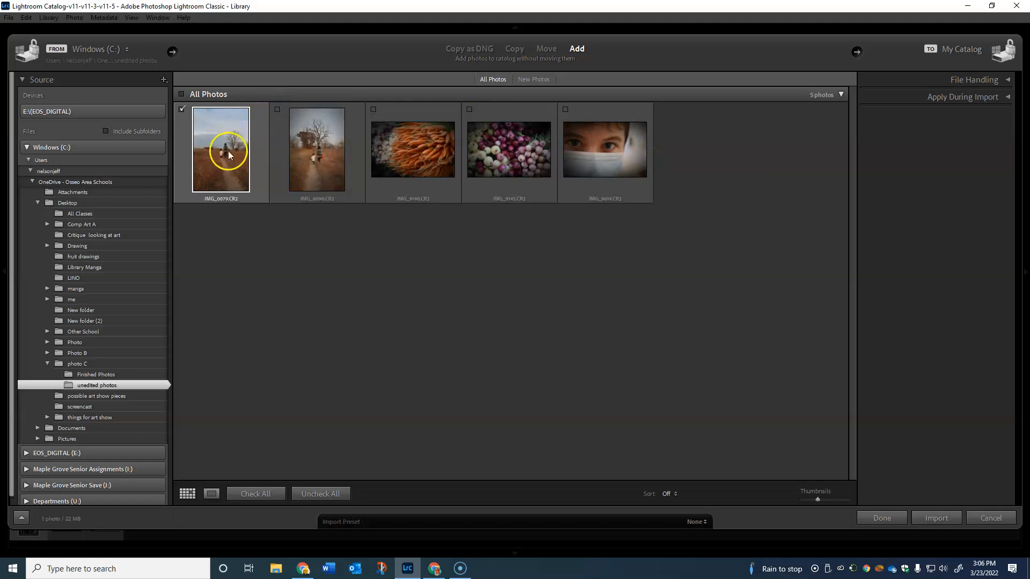
pyautogui.click(278, 110)
pyautogui.click(278, 110)
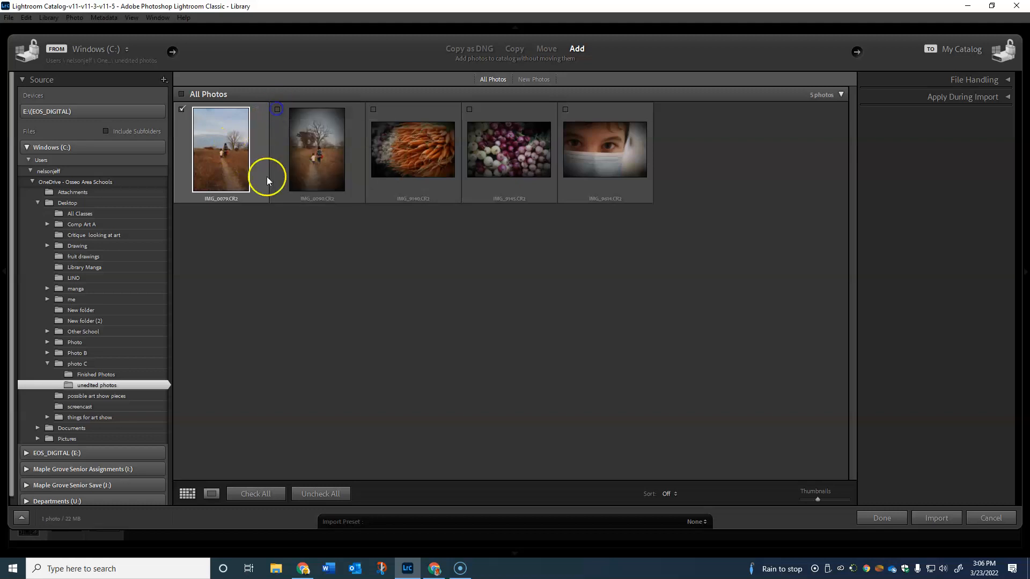
pyautogui.click(182, 110)
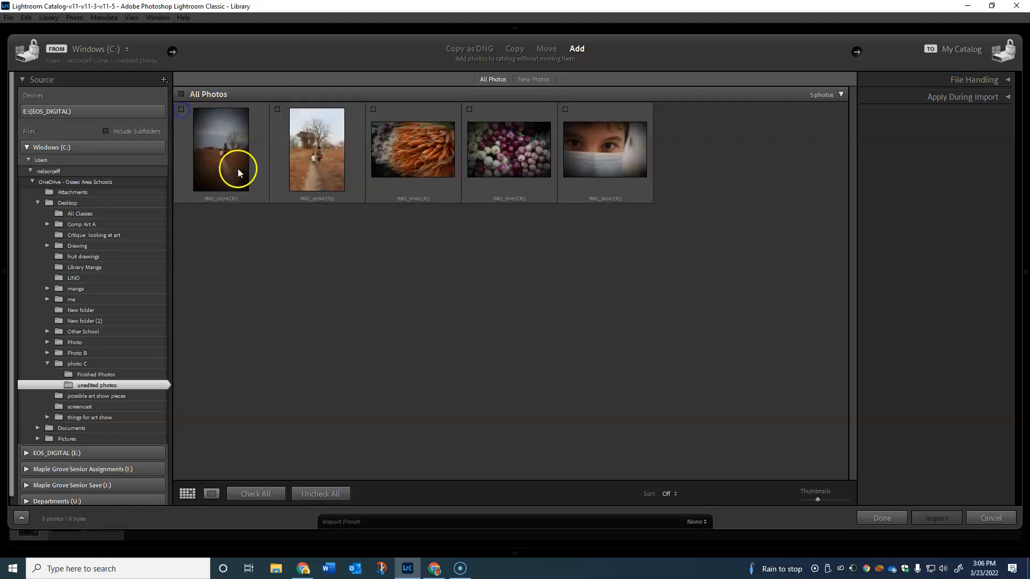
# Step: Examine the two field path photos in Loupe view, zooming to 100% on the walking figures to judge sharpness
pyautogui.click(211, 494)
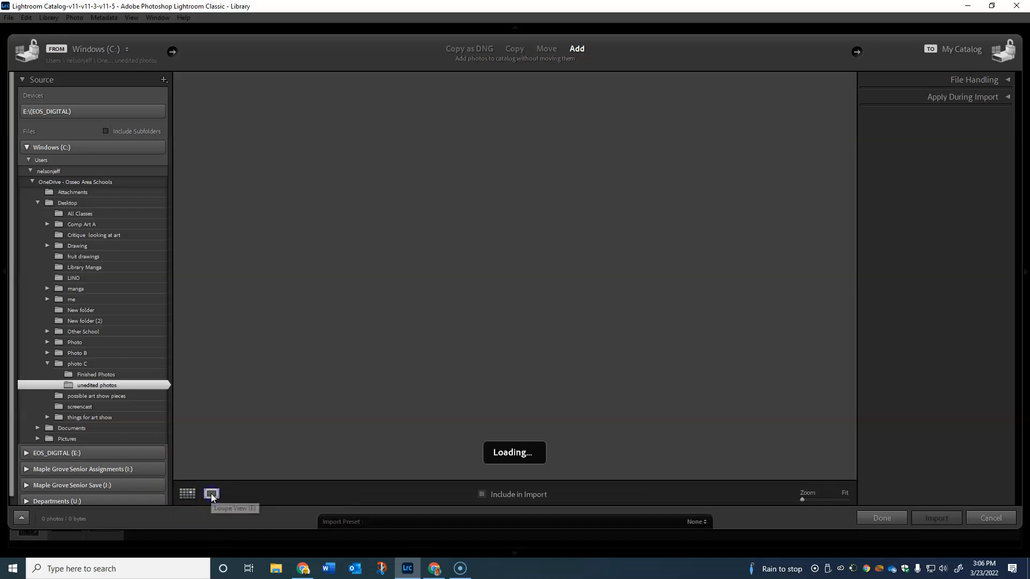
pyautogui.press('Right')
pyautogui.click(541, 288)
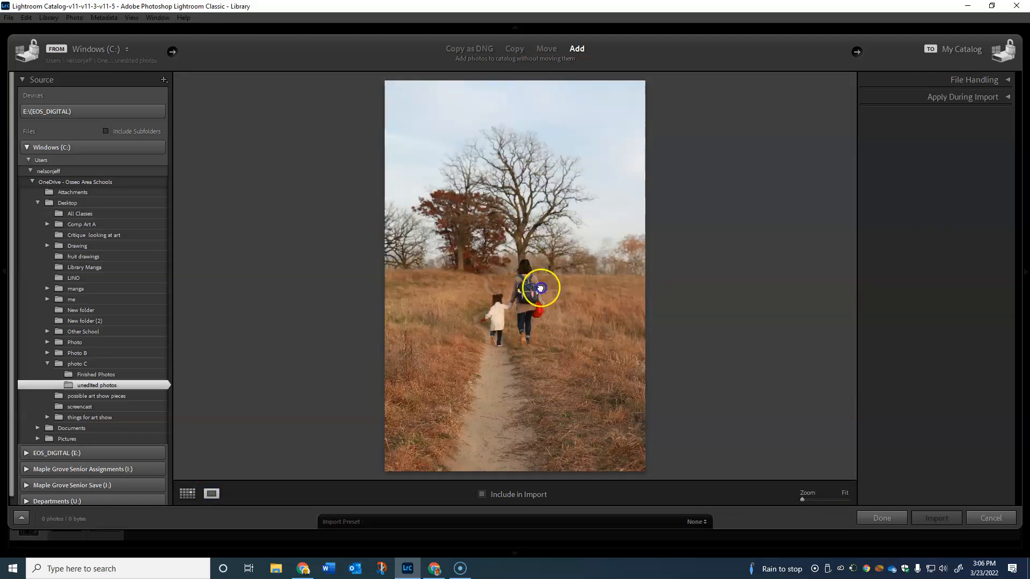
pyautogui.click(491, 308)
pyautogui.moveTo(724, 333); pyautogui.dragTo(517, 235)
pyautogui.press('Right')
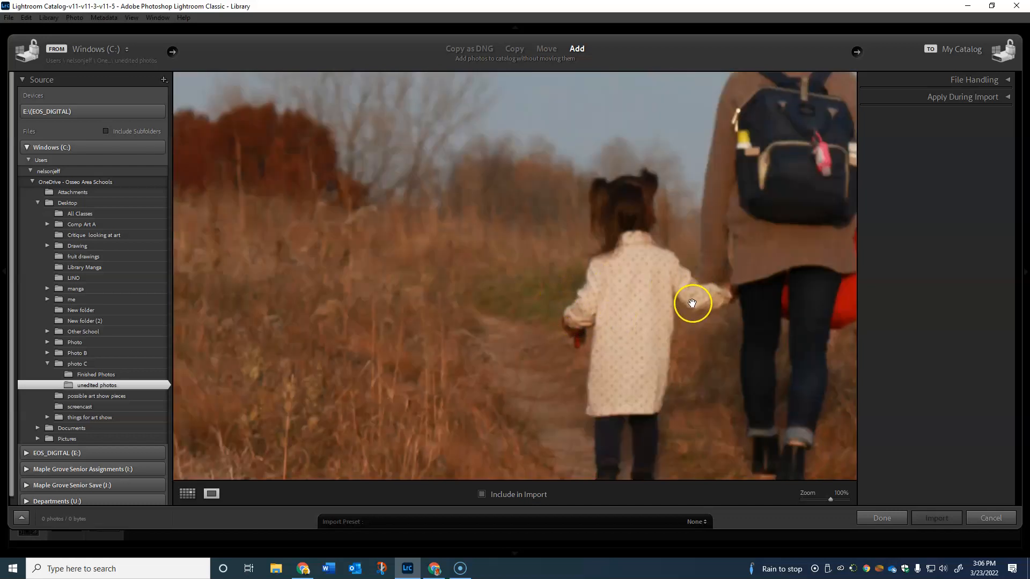
pyautogui.moveTo(693, 303); pyautogui.dragTo(589, 211)
pyautogui.click(579, 278)
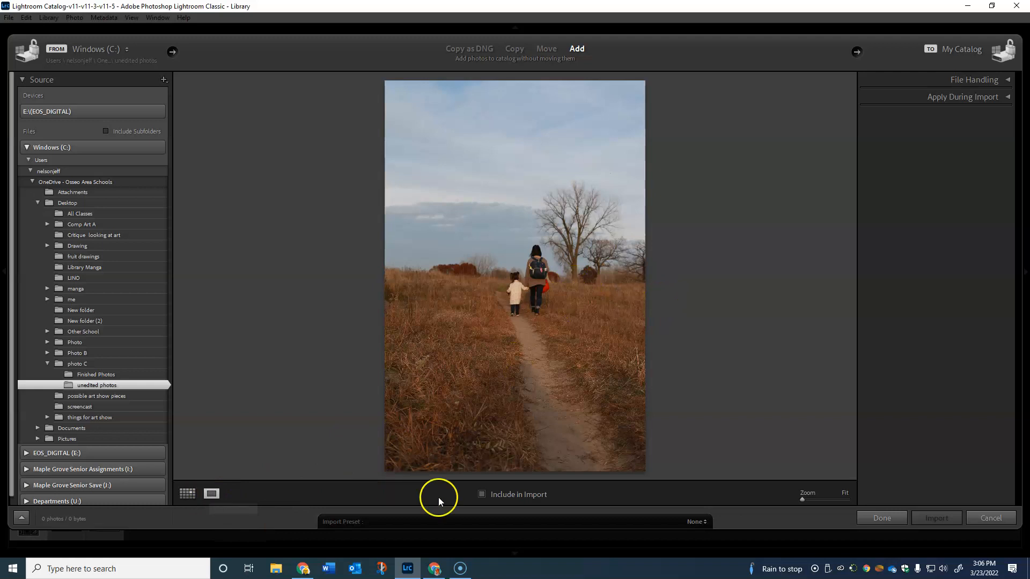
# Step: Include IMG_0079.CR2 and the carrot photo IMG_9140.CR2 in the import, skipping IMG_0090.CR2
pyautogui.click(482, 494)
pyautogui.press('Right')
pyautogui.press('Right')
pyautogui.click(481, 494)
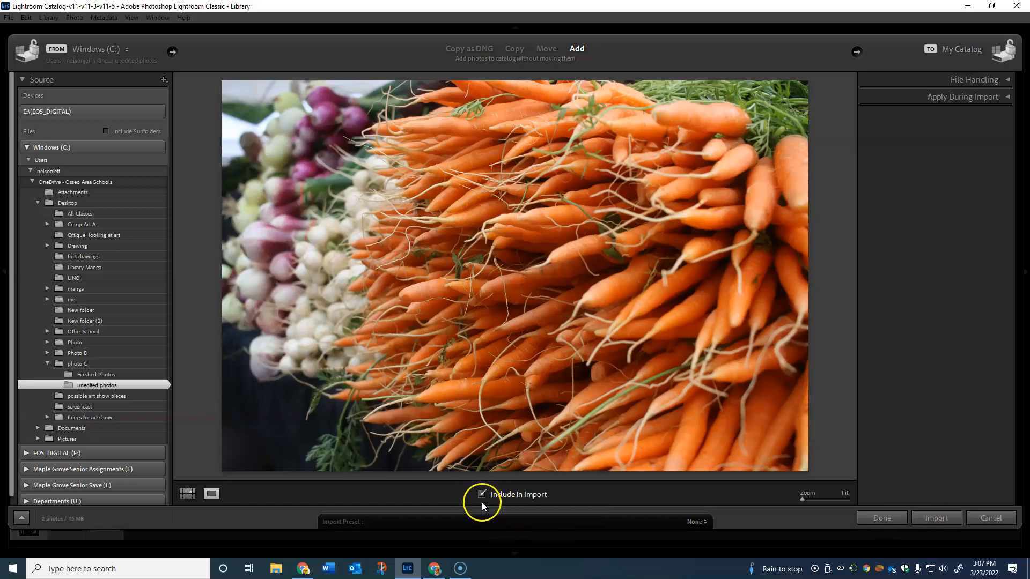
# Step: Return to the thumbnail grid and include IMG_9145.CR2 and the masked portrait IMG_9614.CR2 in the import
pyautogui.click(188, 494)
pyautogui.click(469, 109)
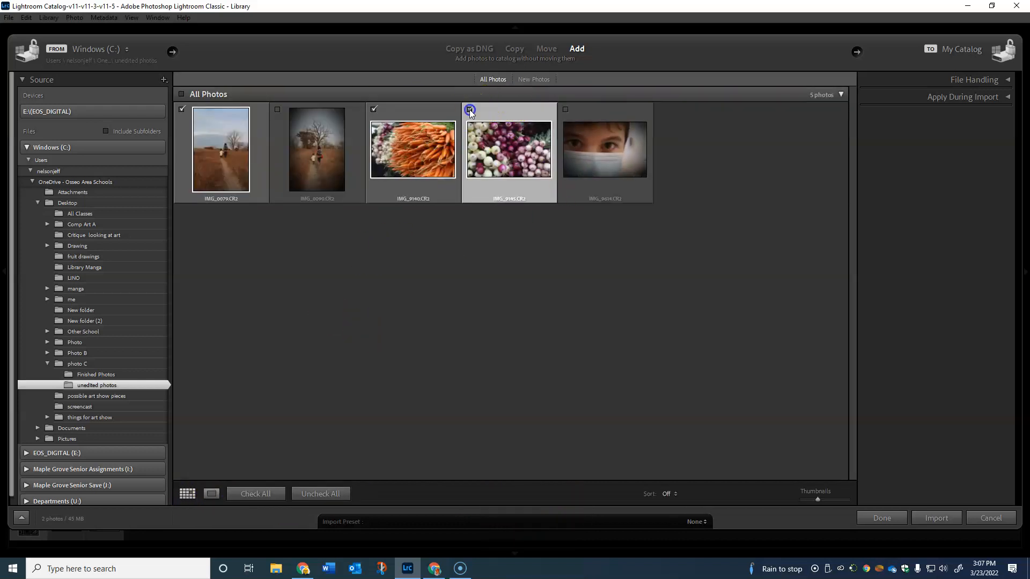
pyautogui.click(566, 109)
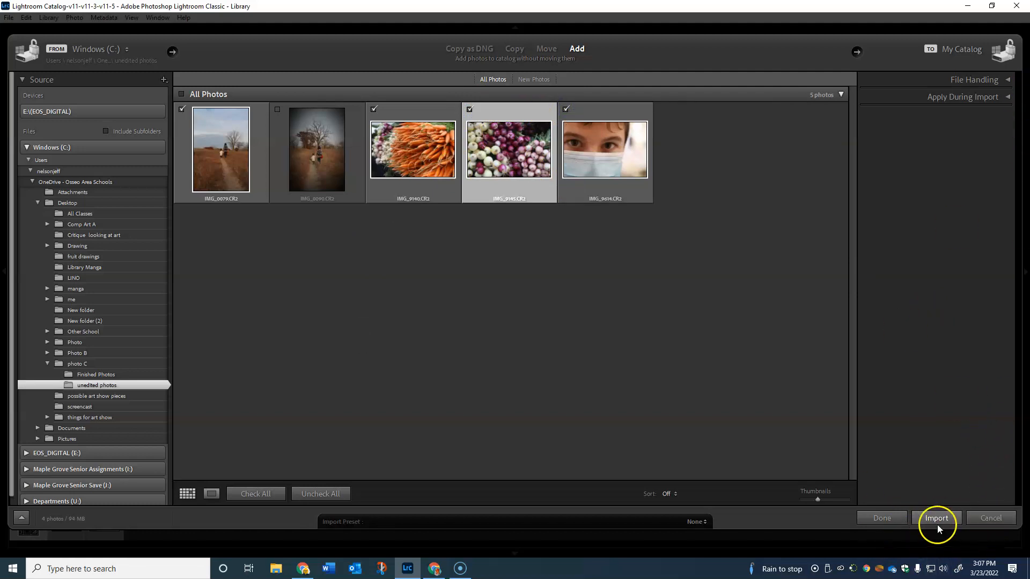
# Step: Set the import's file handling to add the photos to the Lightroom Classic Tutorial collection
pyautogui.click(1007, 81)
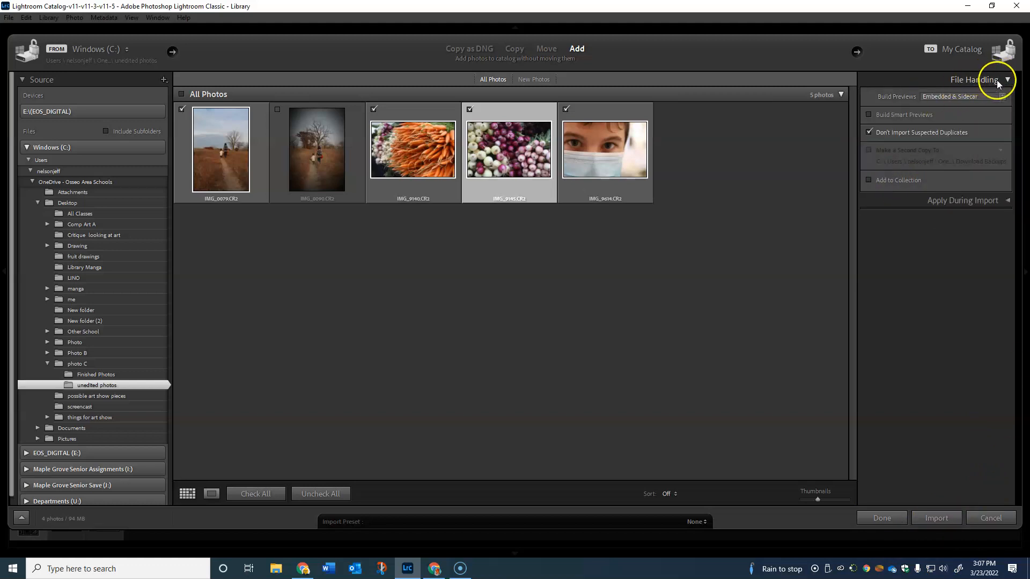
pyautogui.click(867, 180)
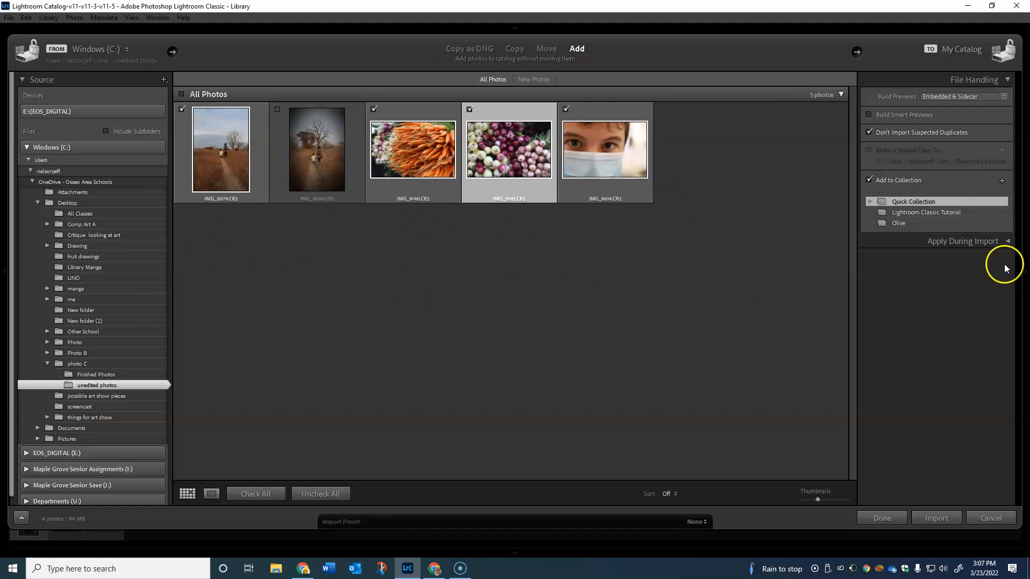
pyautogui.click(916, 211)
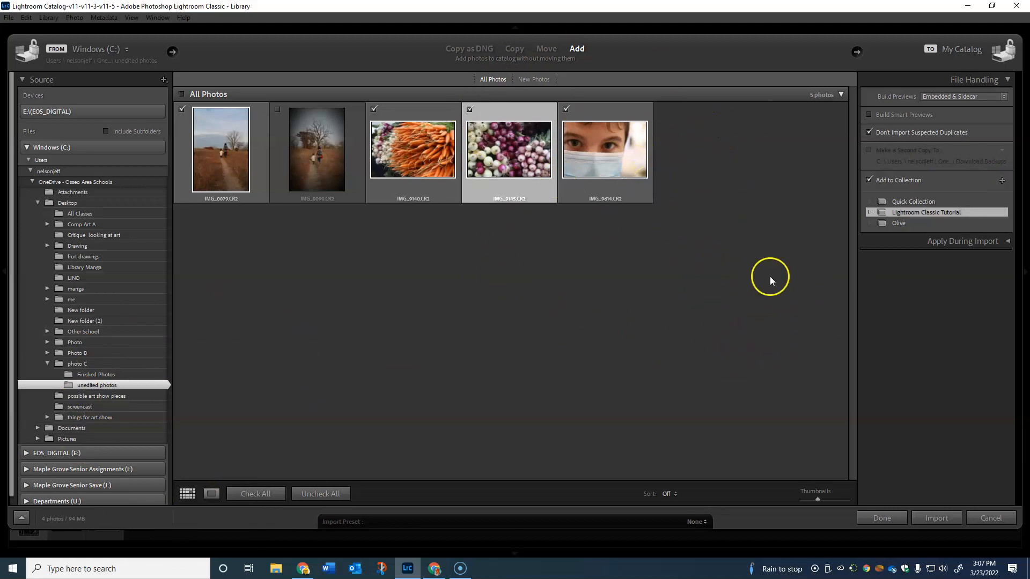
# Step: Open the settings for creating a new collection, cancel them, and import the checked photos into the catalog
pyautogui.click(1002, 181)
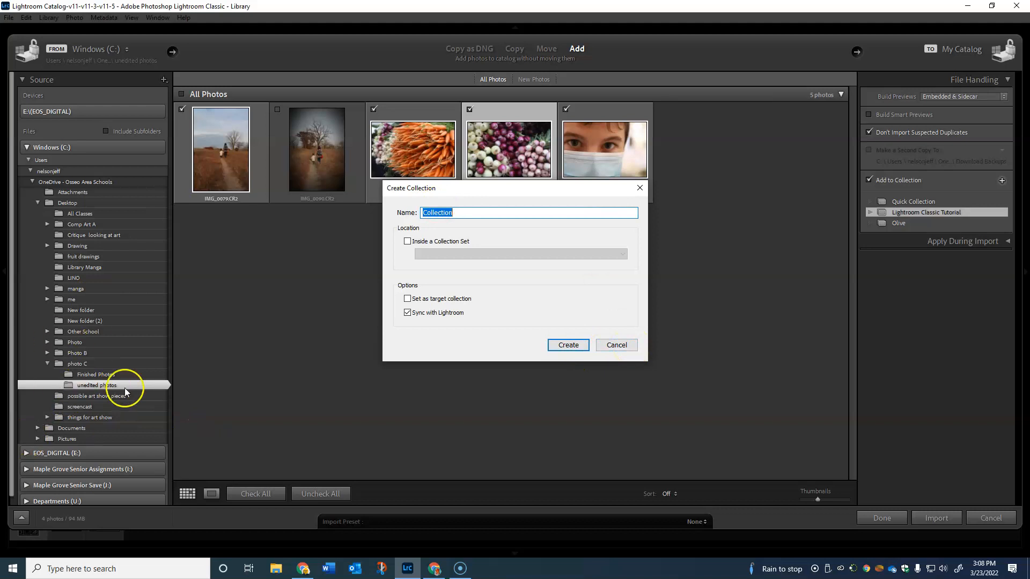
pyautogui.click(624, 347)
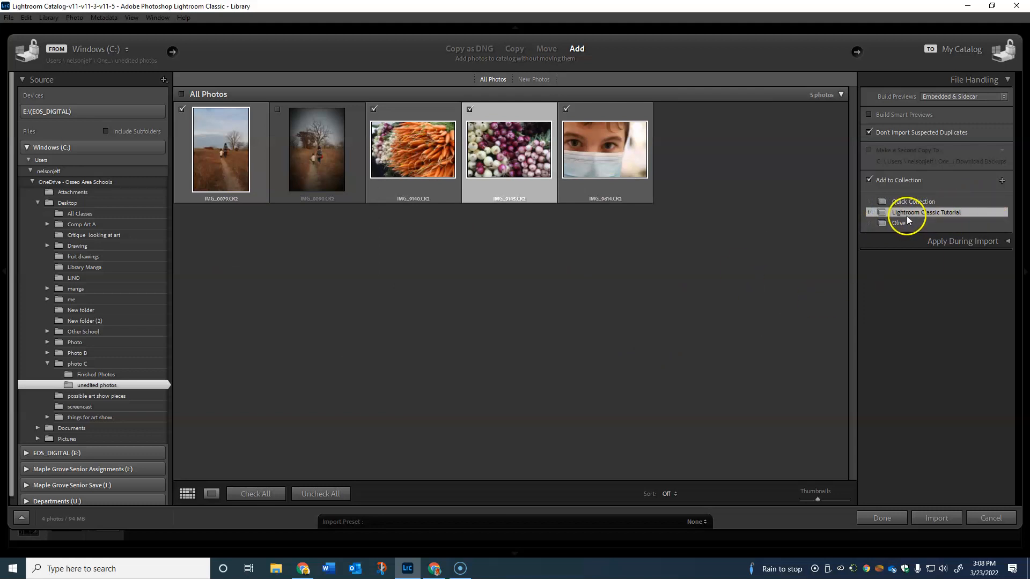
pyautogui.click(937, 518)
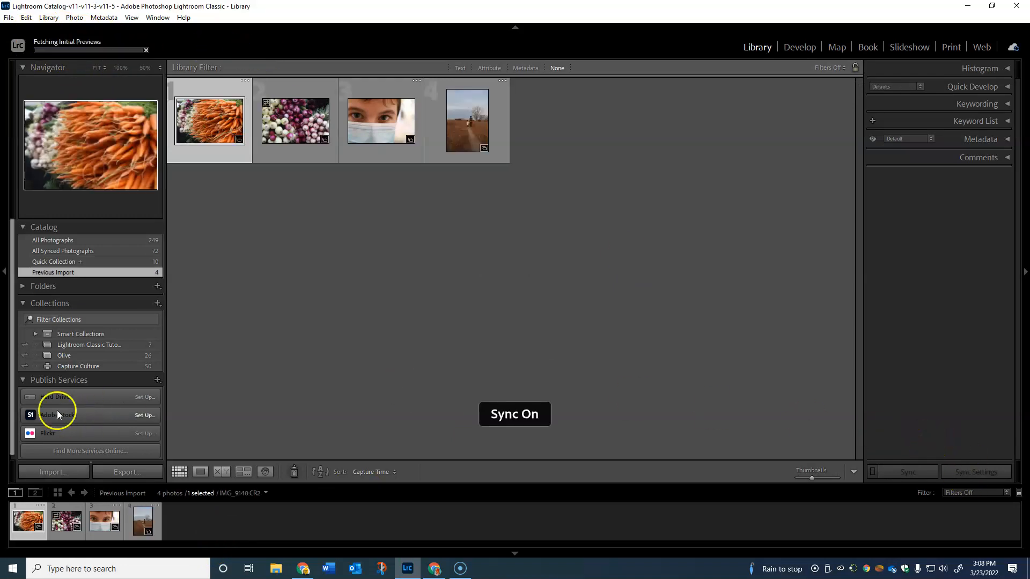
# Step: View the photos in the Lightroom Classic Tutorial collection, compare with the Olive collection, and return to the tutorial collection
pyautogui.click(96, 345)
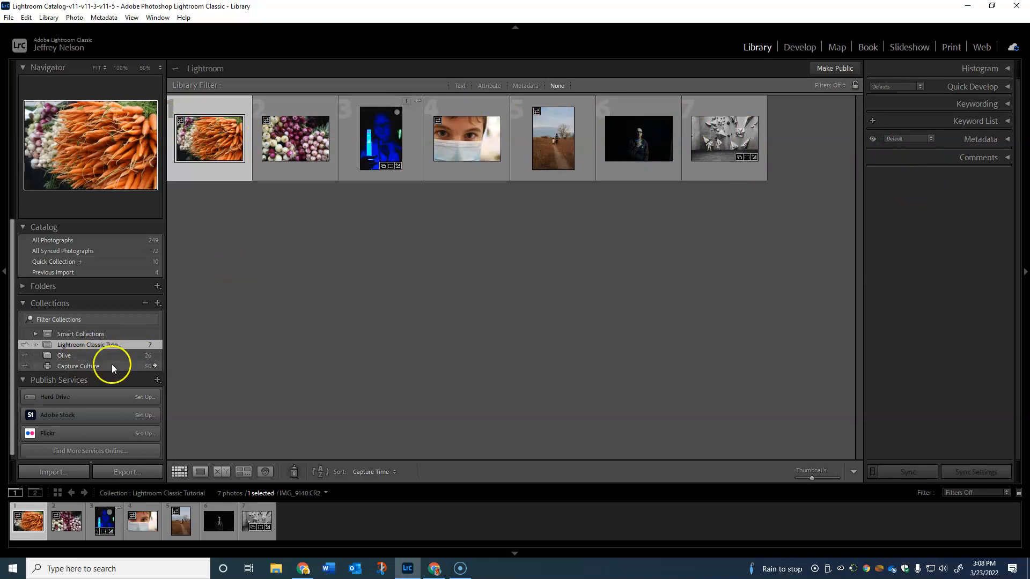
pyautogui.click(74, 359)
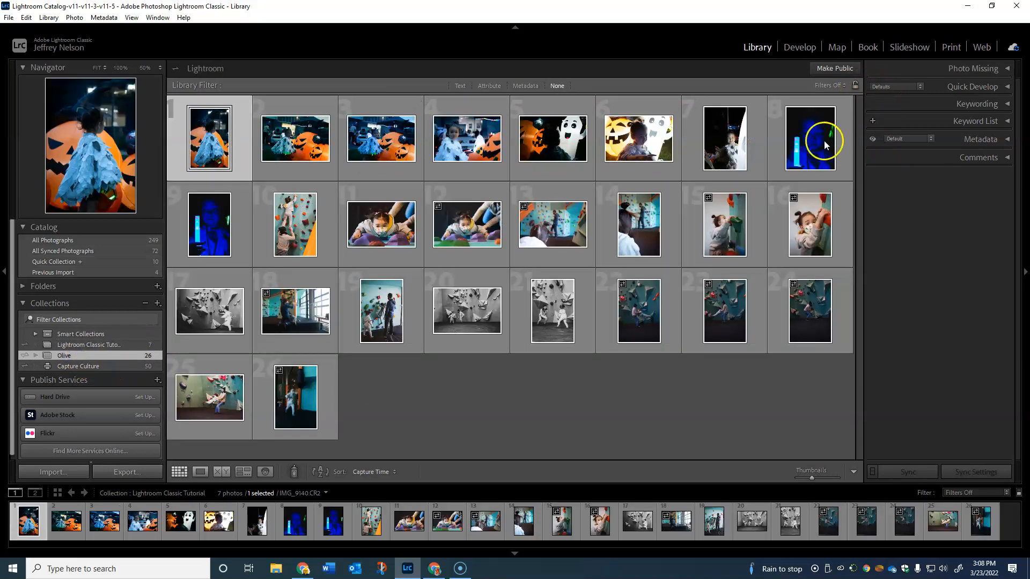
pyautogui.click(95, 344)
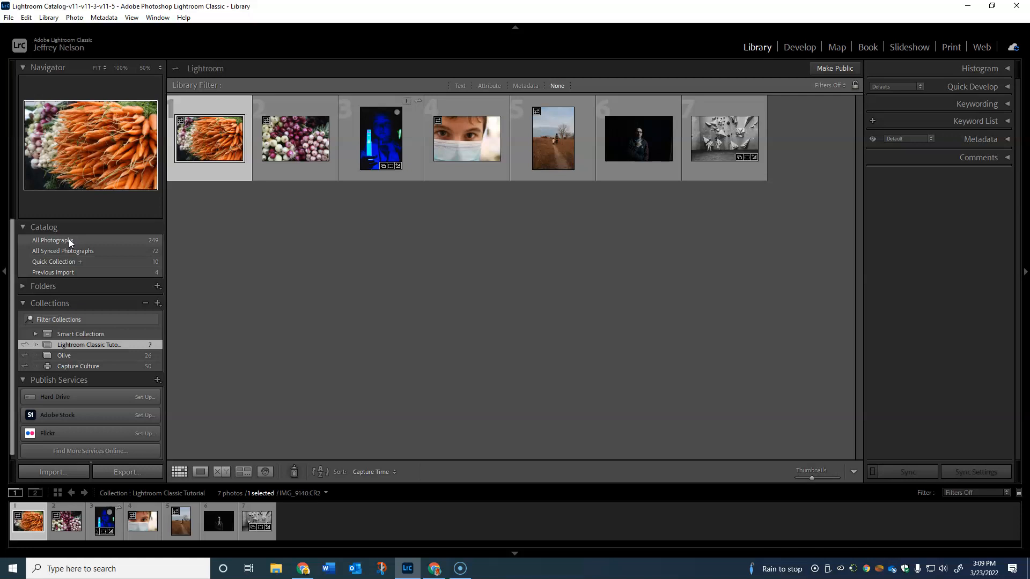
# Step: Look at the original files in the desktop's photo C unedited photos folder in File Explorer, and switch back to Lightroom Classic
pyautogui.click(970, 5)
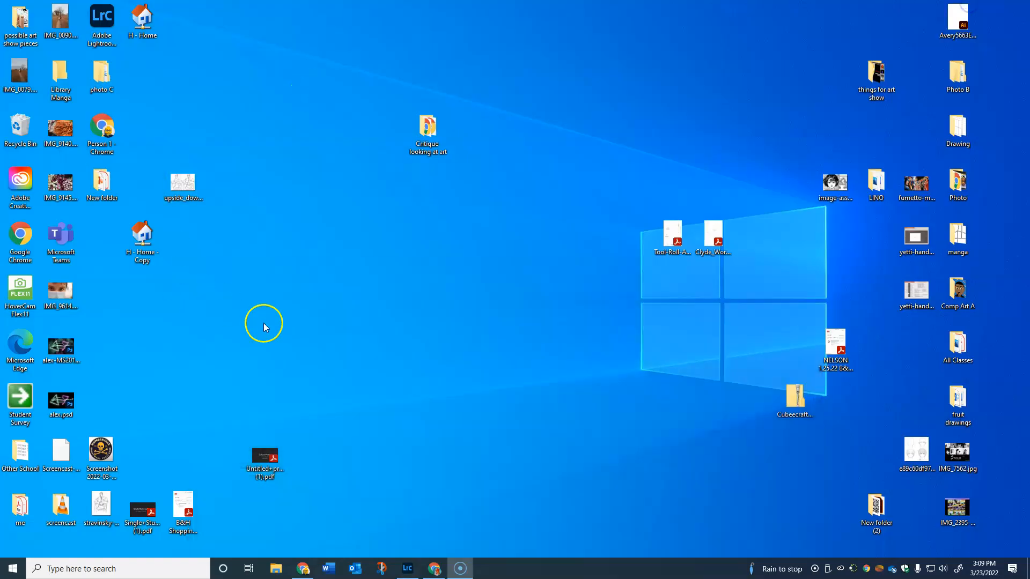
pyautogui.doubleClick(101, 73)
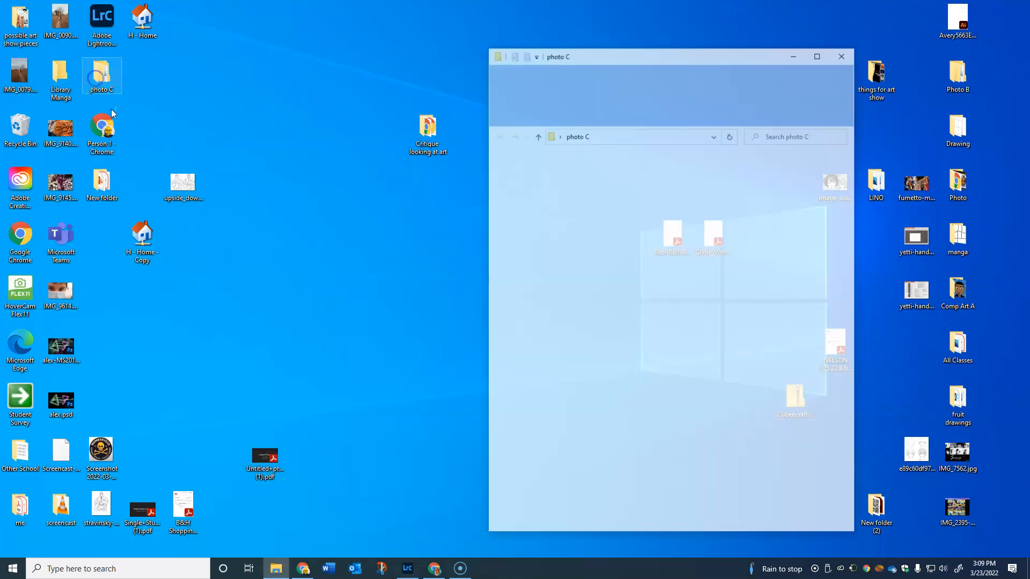
pyautogui.doubleClick(703, 183)
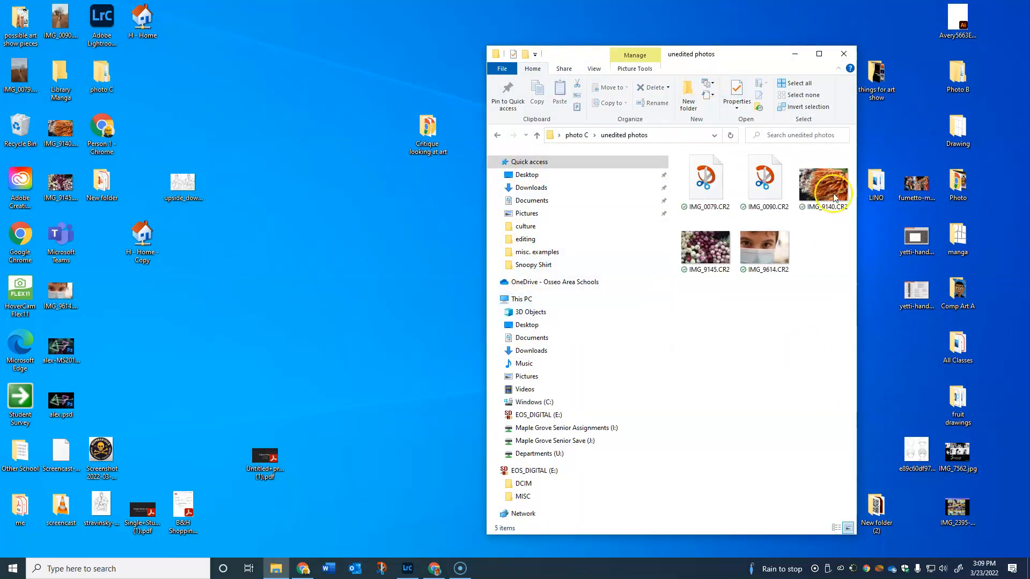
pyautogui.click(408, 569)
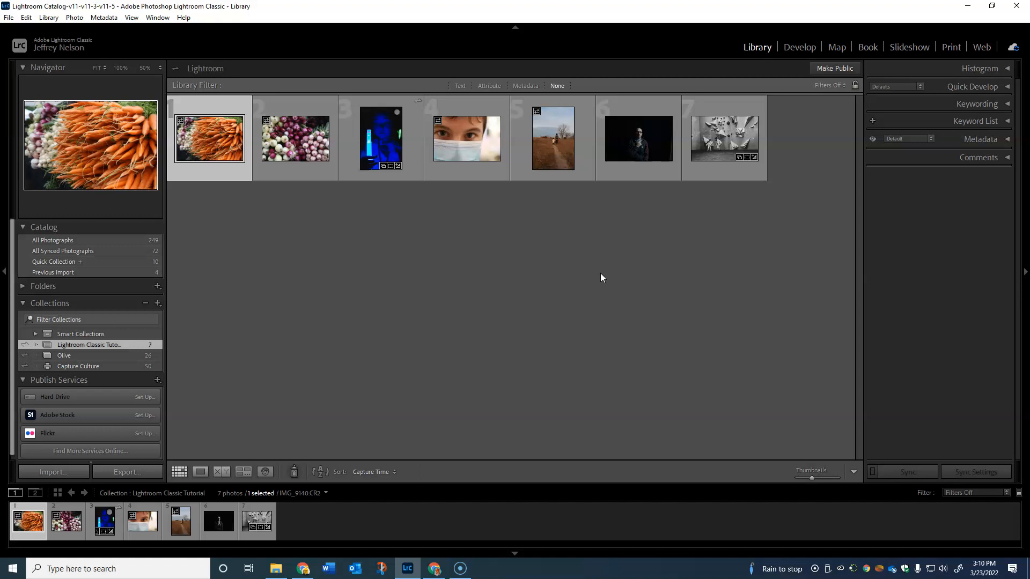
pyautogui.click(242, 234)
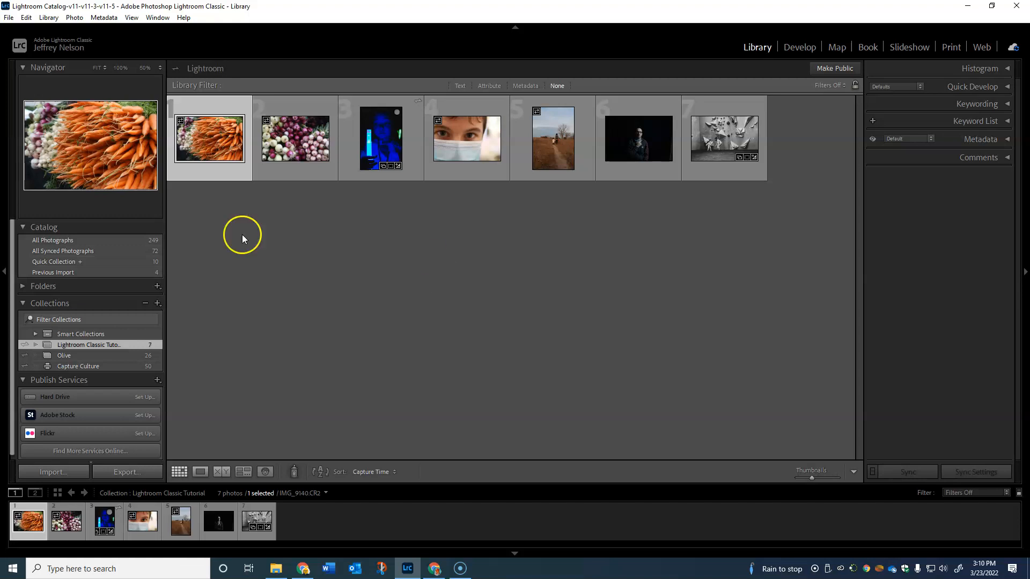